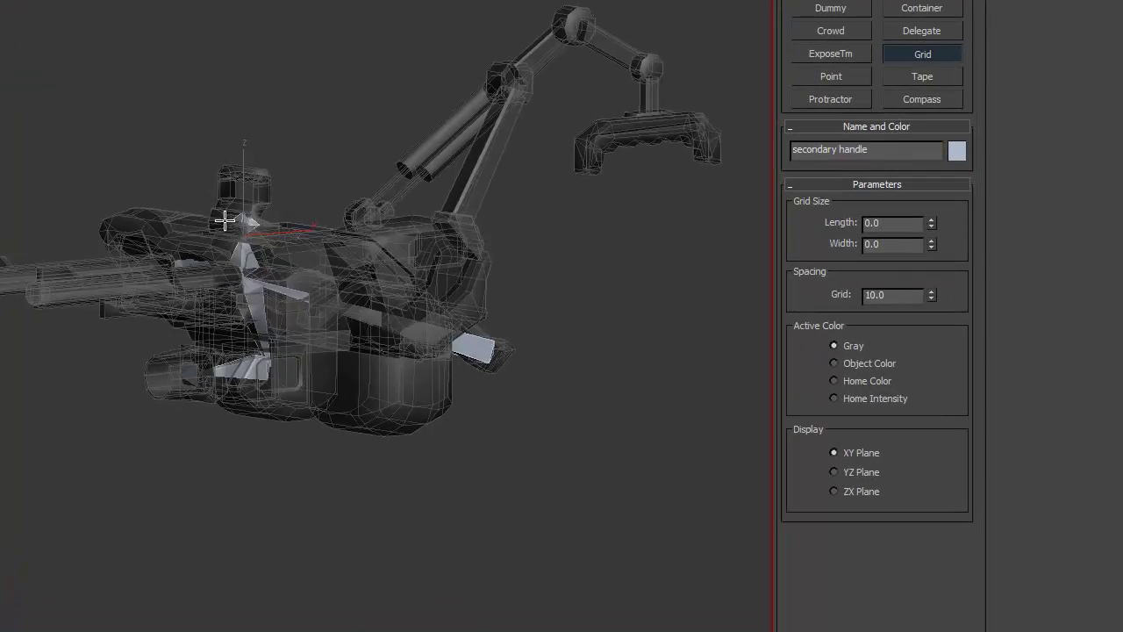
Step: Snap the viewport to the gun's right side and switch Auto Key off with N
{"action": "middle_click_drag", "start_coordinate": [225, 220], "coordinate": [156, 217], "text": "alt"}
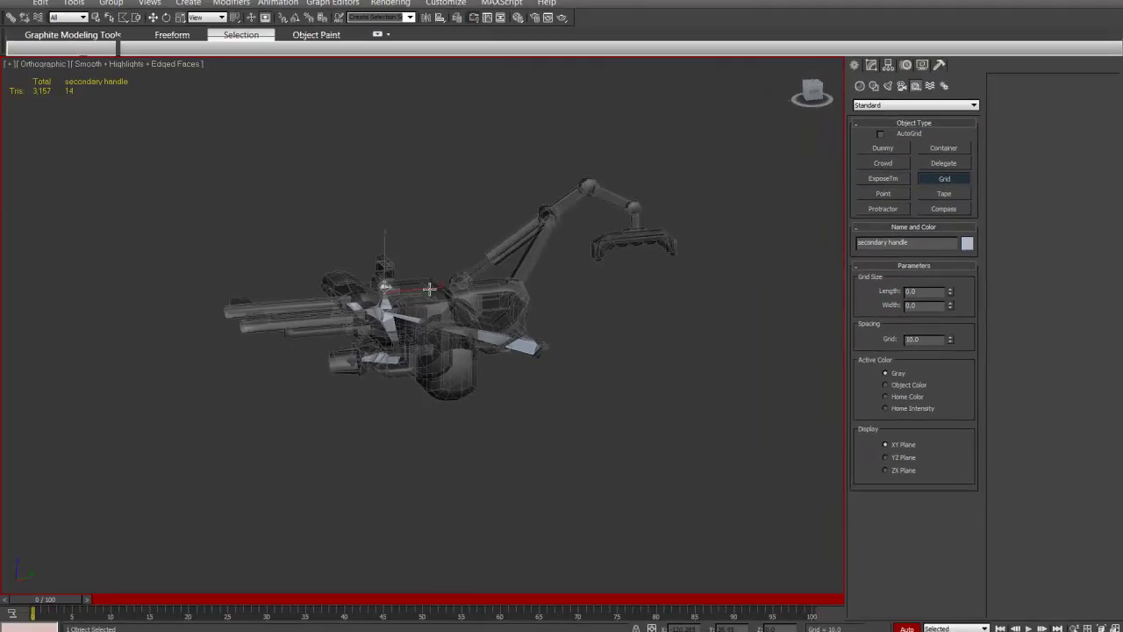
{"action": "middle_click_drag", "start_coordinate": [429, 288], "coordinate": [443, 277], "text": "alt"}
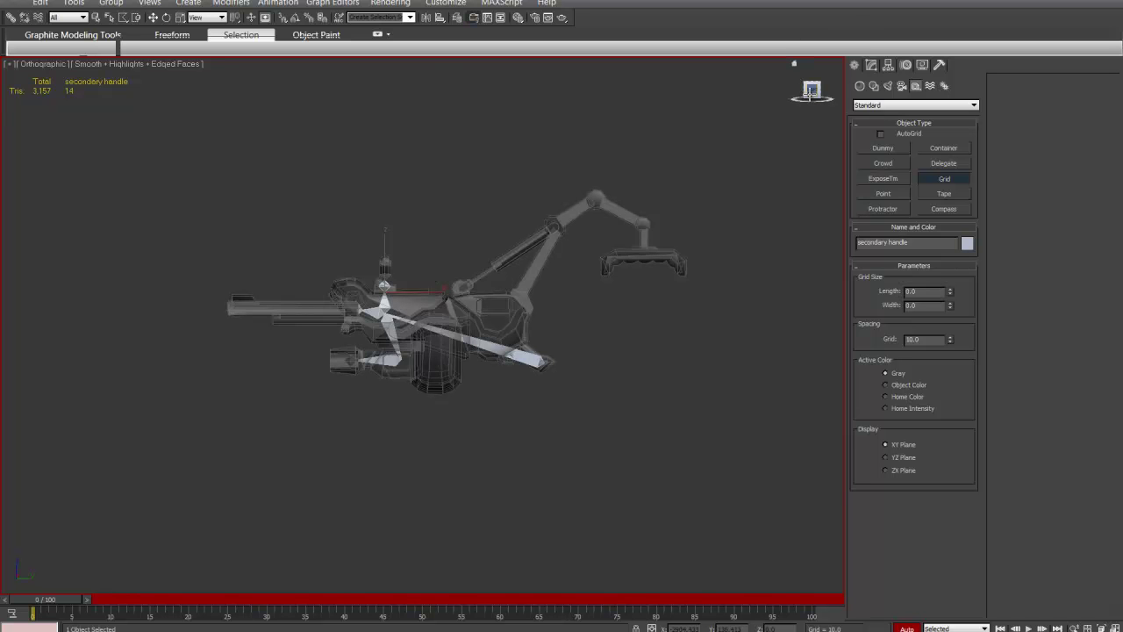
{"action": "left_click", "coordinate": [812, 90]}
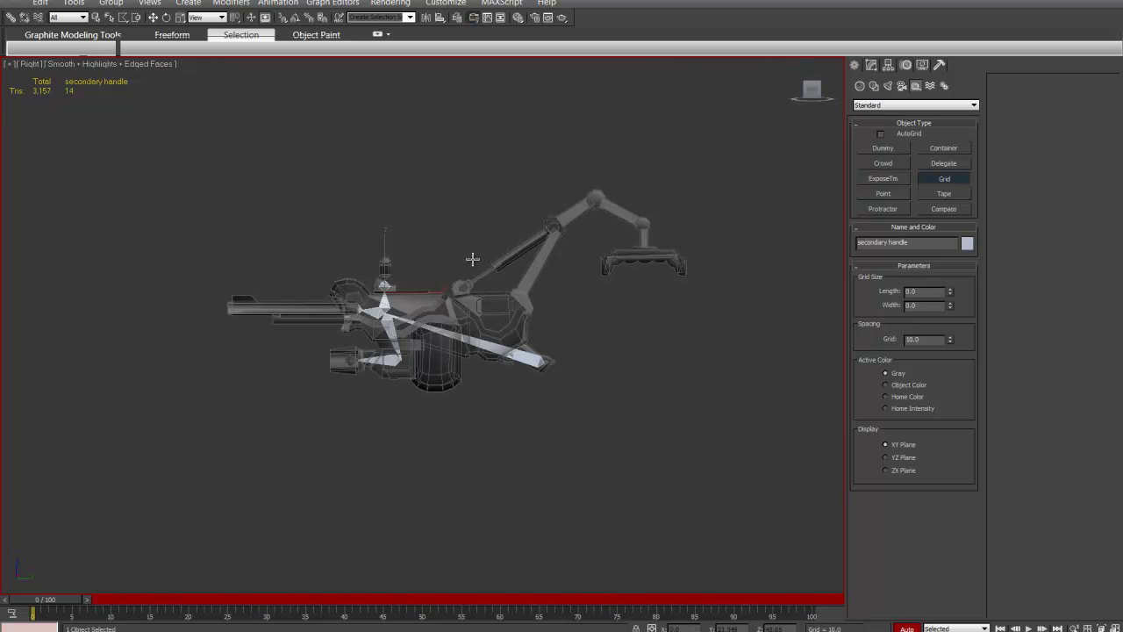
{"action": "middle_click_drag", "start_coordinate": [471, 258], "coordinate": [473, 298]}
{"action": "scroll", "coordinate": [465, 320], "scroll_direction": "down", "scroll_amount": 3}
{"action": "scroll", "coordinate": [465, 323], "scroll_direction": "up", "scroll_amount": 2}
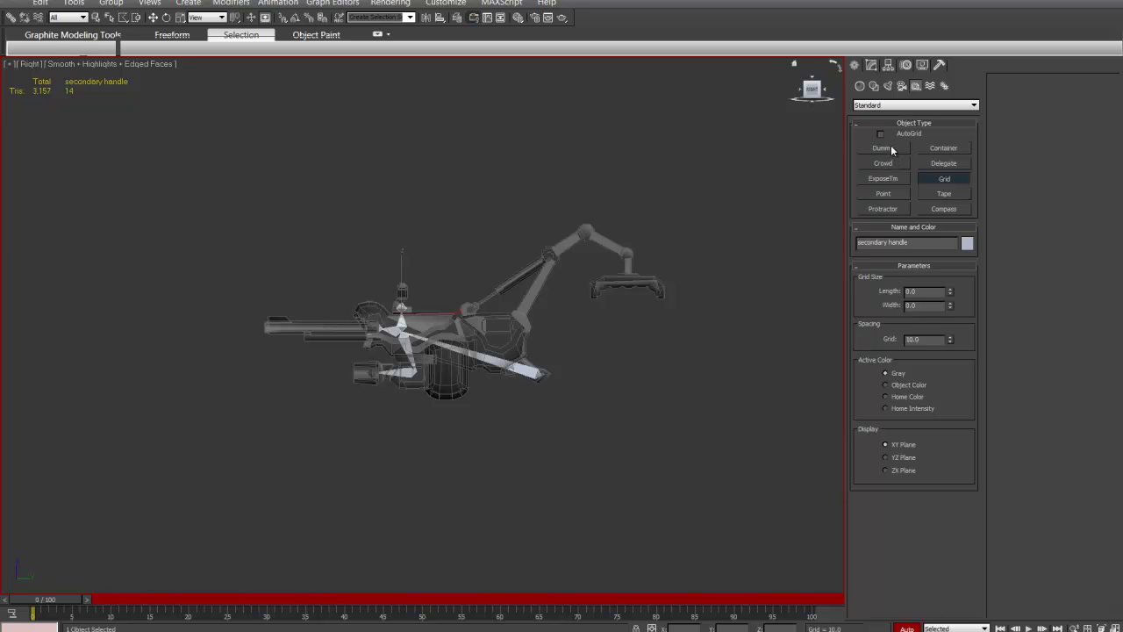
{"action": "key", "text": "n"}
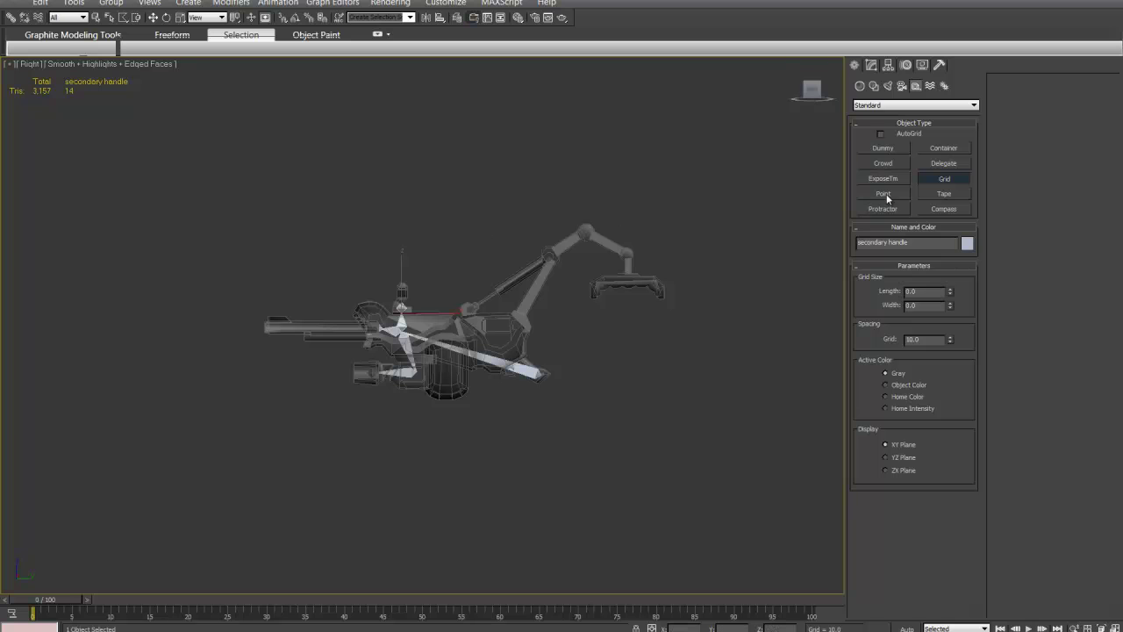
Step: Draw a large Dummy helper box in the viewport
{"action": "left_click", "coordinate": [883, 149]}
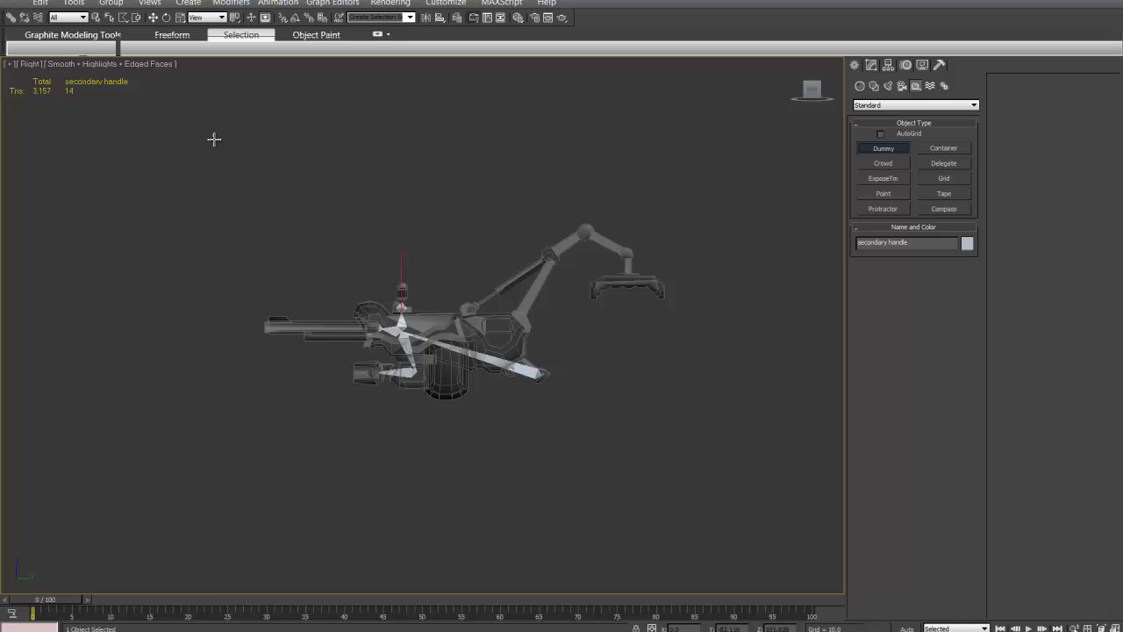
{"action": "left_click_drag", "start_coordinate": [214, 139], "coordinate": [428, 317]}
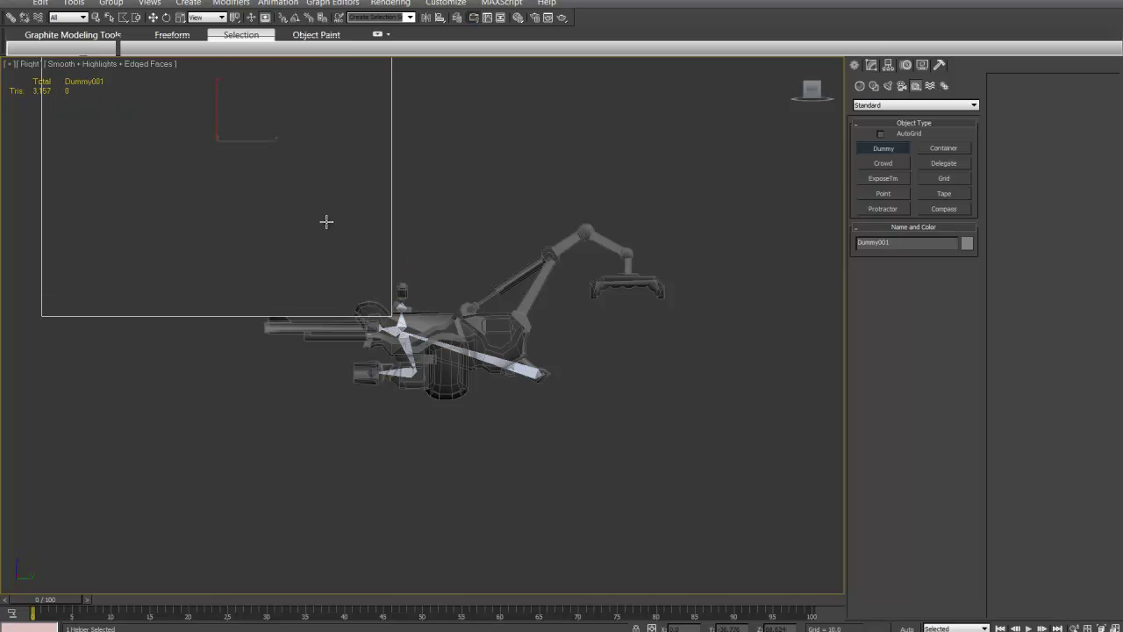
{"action": "middle_click_drag", "start_coordinate": [304, 209], "coordinate": [315, 296]}
{"action": "scroll", "coordinate": [318, 296], "scroll_direction": "down", "scroll_amount": 2}
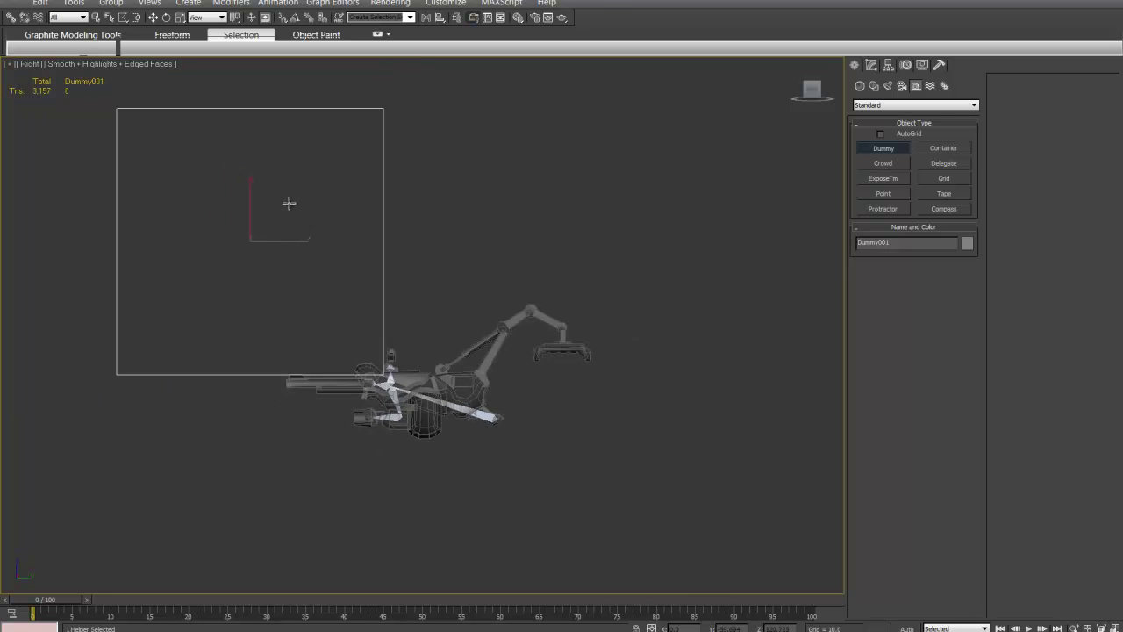
Step: Move Dummy001 down and right so it encloses the gun, checking from a 3D angle
{"action": "left_click", "coordinate": [152, 18]}
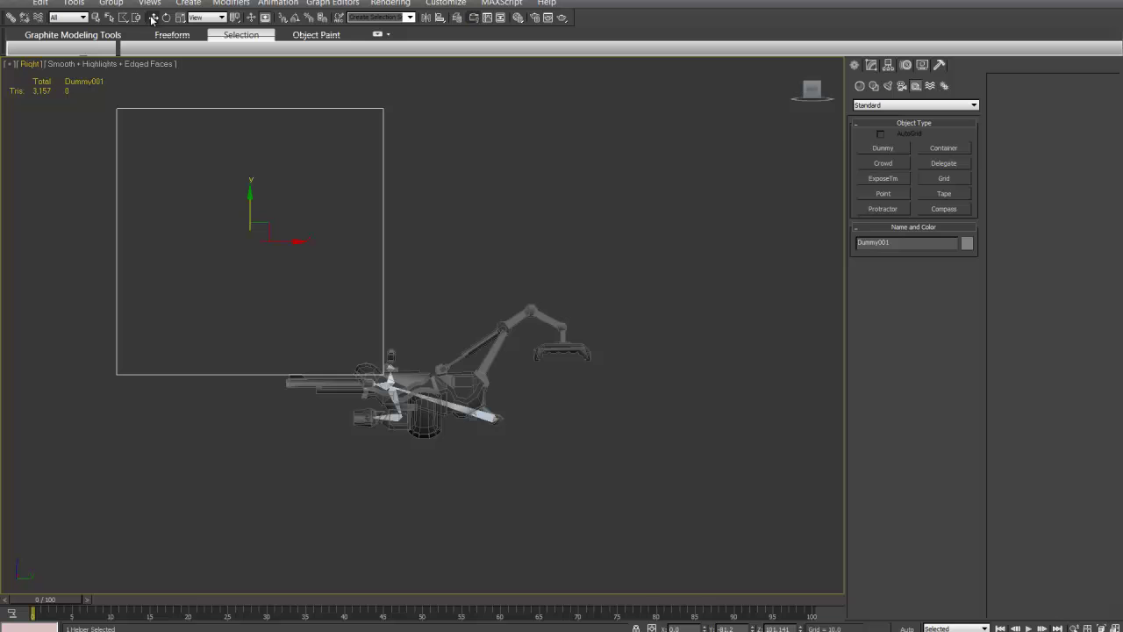
{"action": "left_click_drag", "start_coordinate": [250, 191], "coordinate": [250, 299]}
{"action": "left_click_drag", "start_coordinate": [293, 347], "coordinate": [474, 344]}
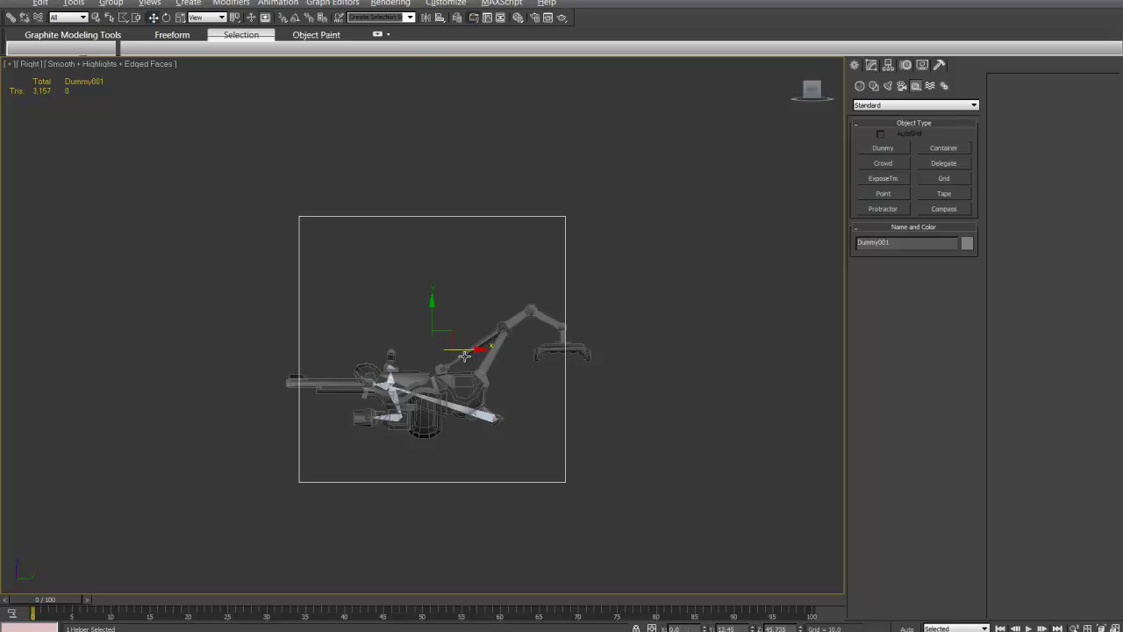
{"action": "middle_click_drag", "start_coordinate": [431, 298], "coordinate": [583, 353], "text": "alt"}
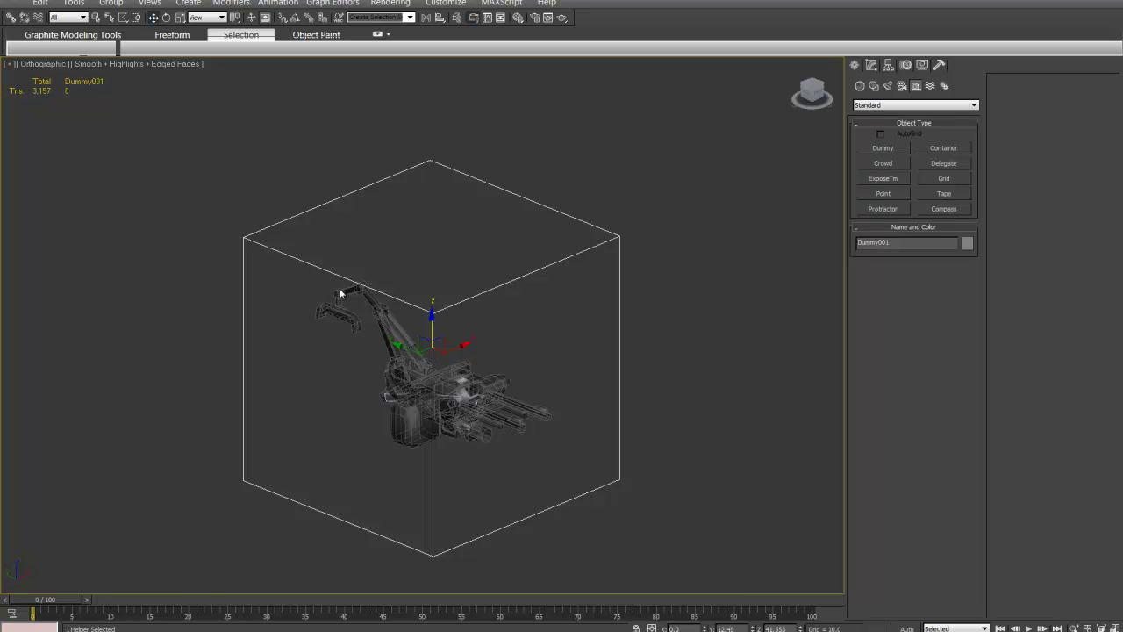
{"action": "middle_click_drag", "start_coordinate": [403, 387], "coordinate": [434, 372], "text": "alt"}
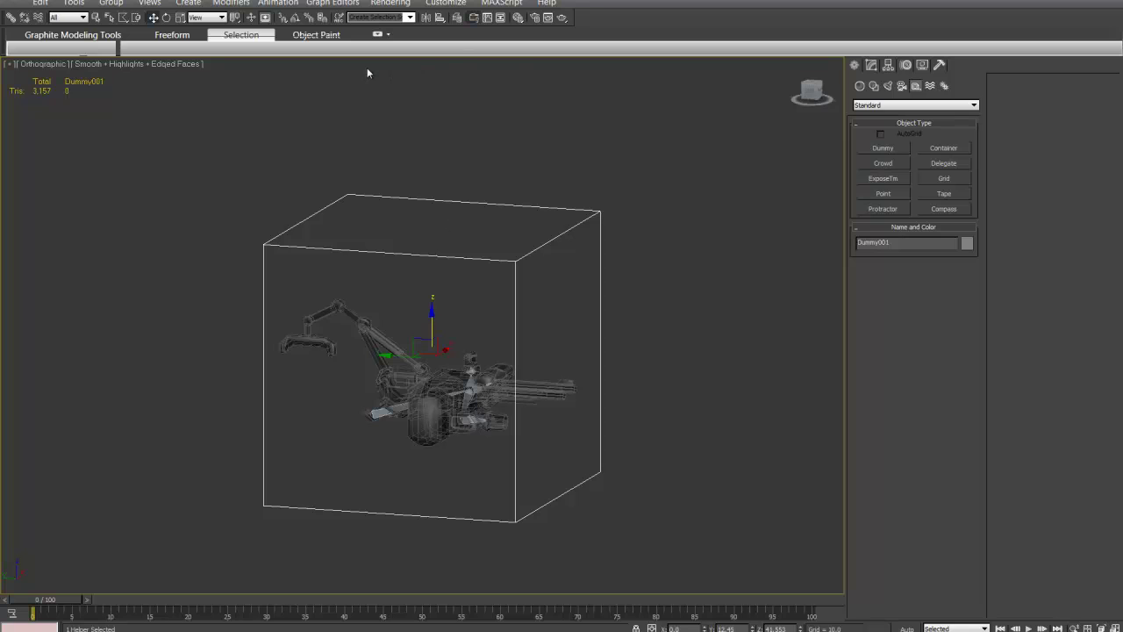
Step: Open Schematic View and zoom the node graph
{"action": "left_click", "coordinate": [498, 20]}
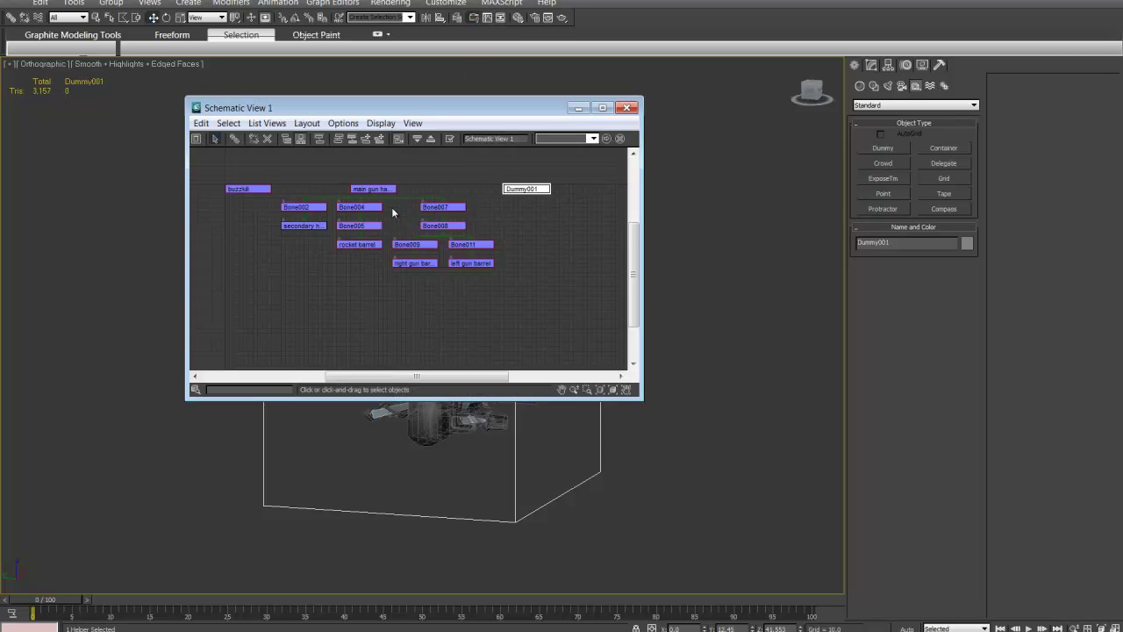
{"action": "scroll", "coordinate": [391, 208], "scroll_direction": "up", "scroll_amount": 4}
{"action": "scroll", "coordinate": [386, 207], "scroll_direction": "down", "scroll_amount": 4}
{"action": "scroll", "coordinate": [374, 203], "scroll_direction": "up", "scroll_amount": 2}
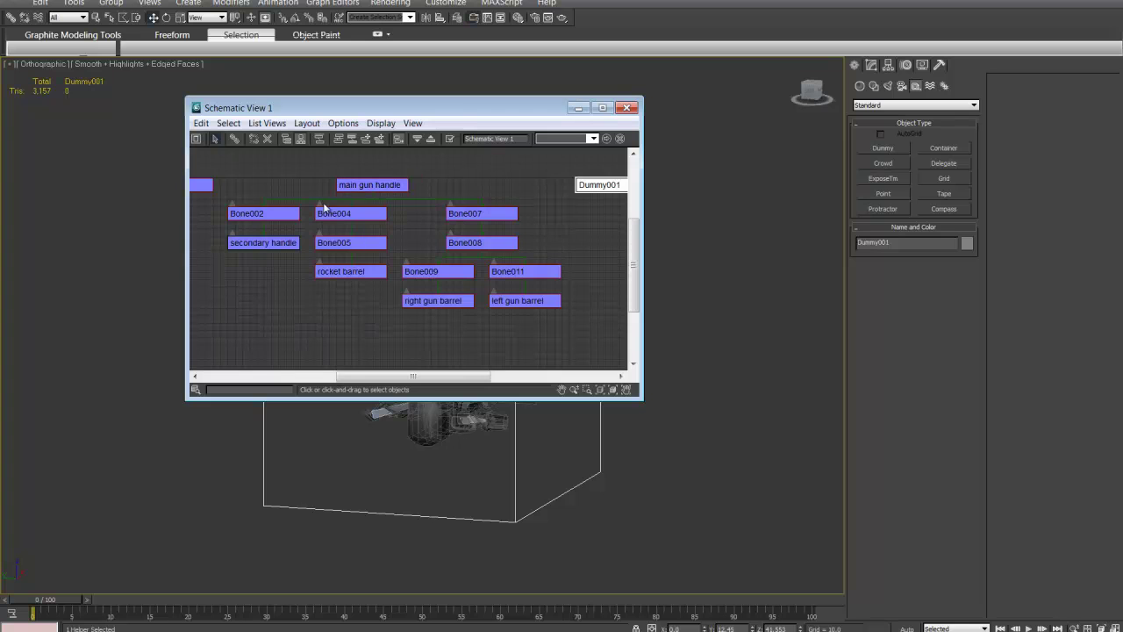
{"action": "scroll", "coordinate": [352, 216], "scroll_direction": "down", "scroll_amount": 2}
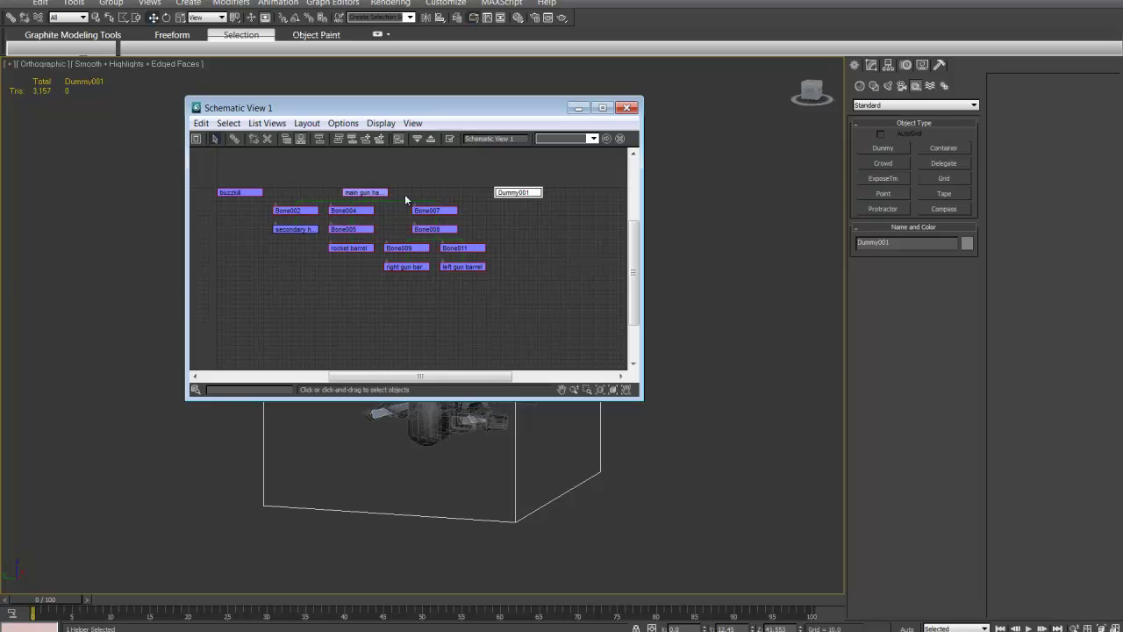
Step: Try renaming the Dummy001 and secondary handle nodes, leaving both names unchanged
{"action": "left_click", "coordinate": [511, 195]}
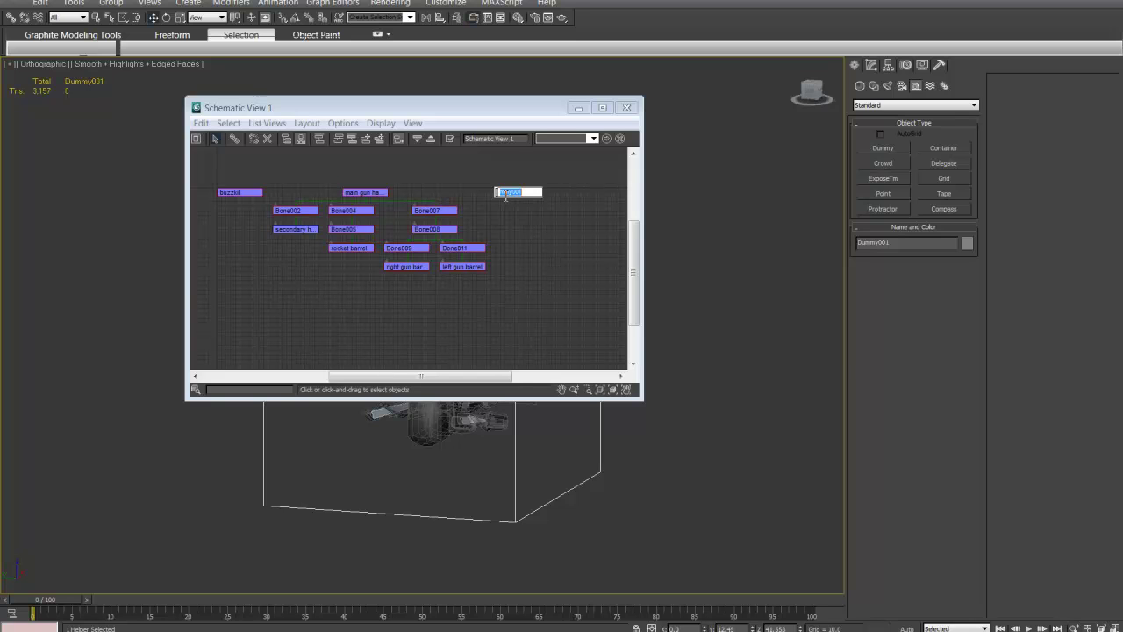
{"action": "type", "text": "Bip01"}
{"action": "key", "text": "Escape"}
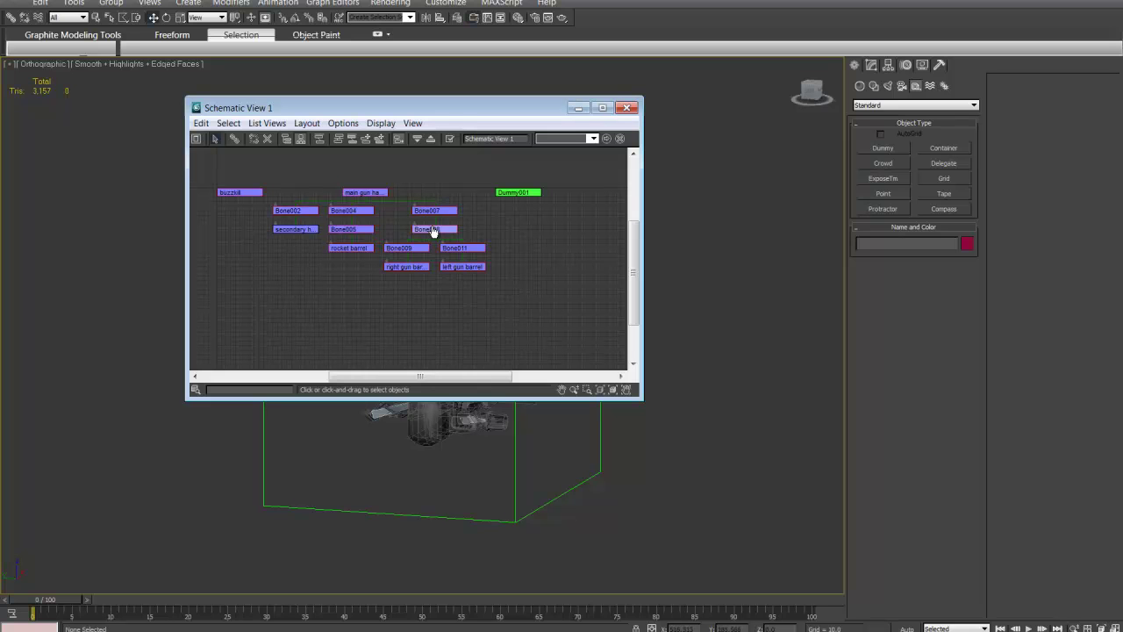
{"action": "left_click", "coordinate": [294, 230]}
{"action": "left_click", "coordinate": [294, 230]}
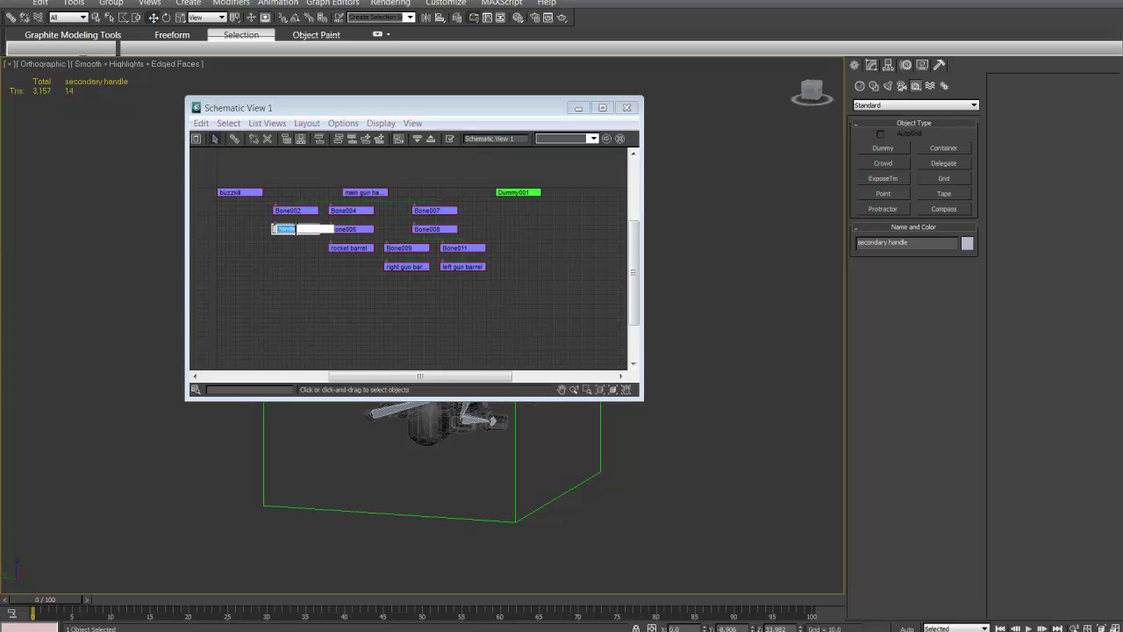
{"action": "left_click", "coordinate": [244, 251]}
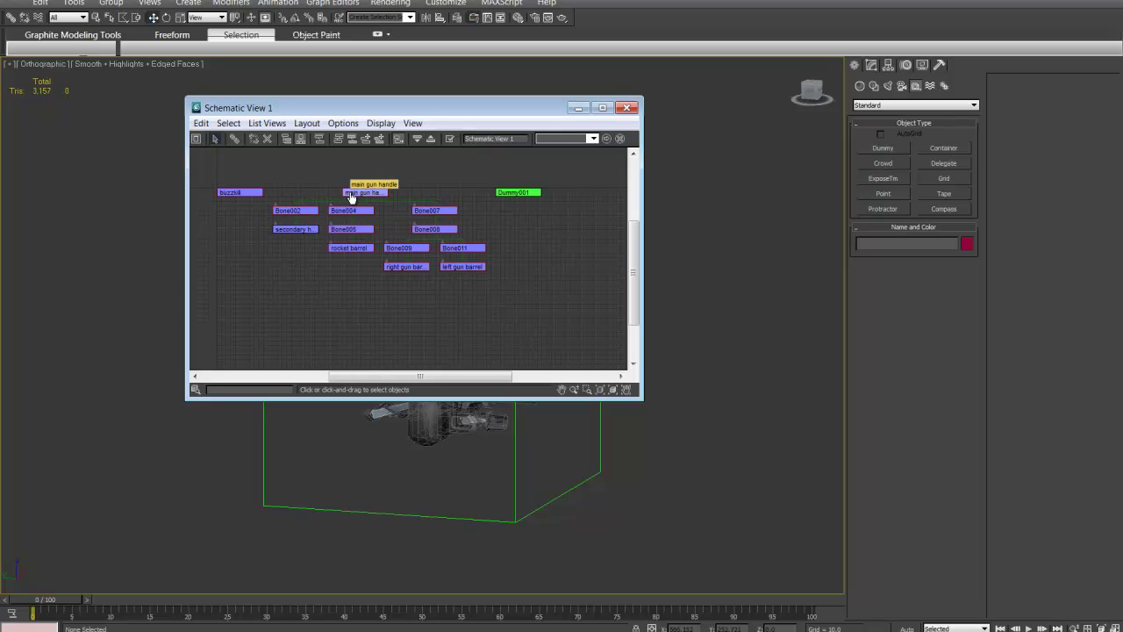
Step: Link main gun handle and buzzkill as children of Dummy001, then close Schematic View
{"action": "left_click", "coordinate": [234, 139]}
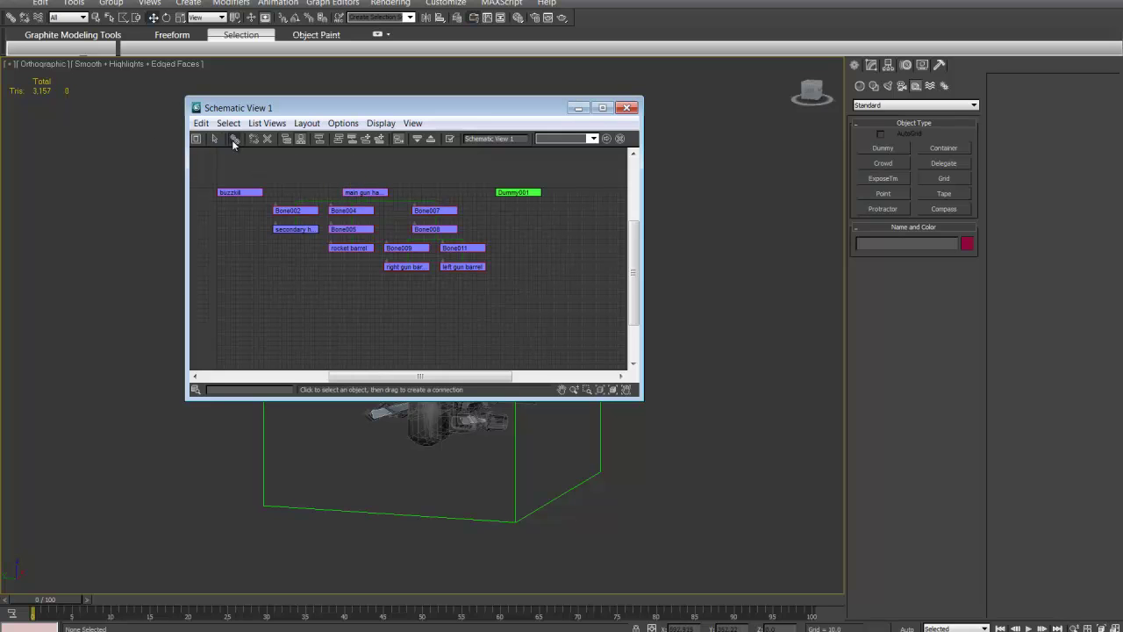
{"action": "left_click", "coordinate": [512, 192]}
{"action": "left_click_drag", "start_coordinate": [510, 195], "coordinate": [379, 193]}
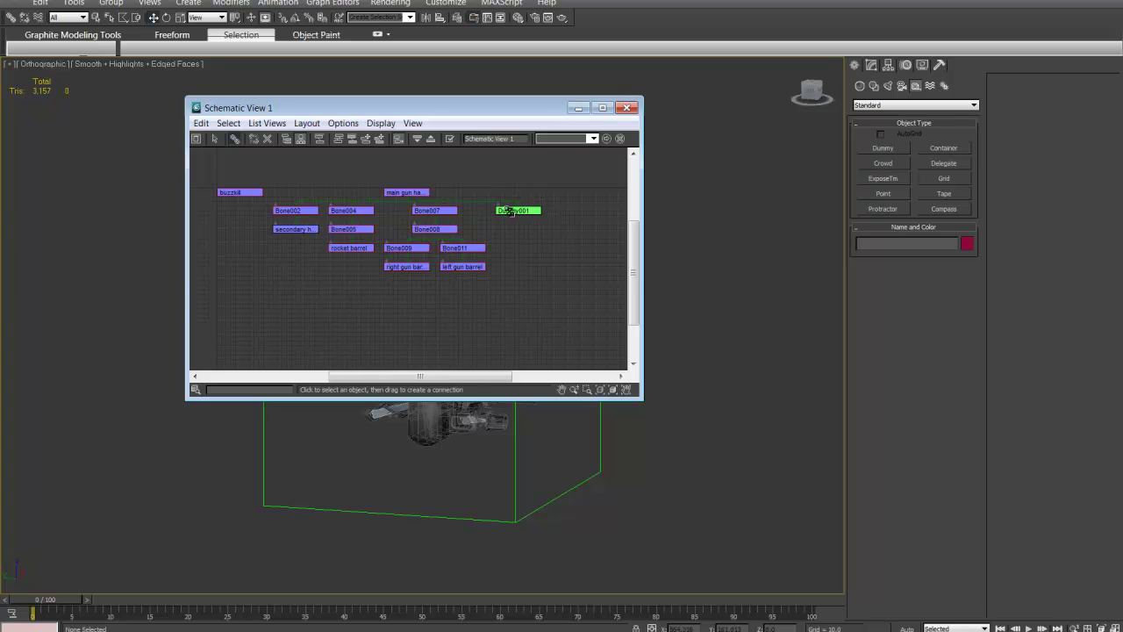
{"action": "key", "text": "ctrl+z"}
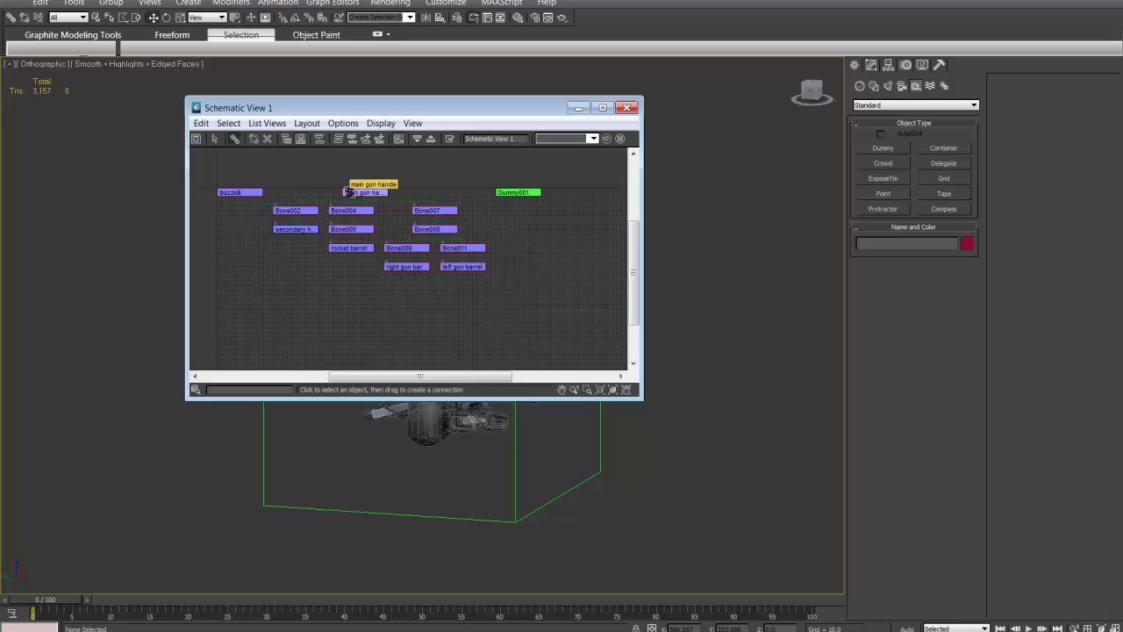
{"action": "left_click_drag", "start_coordinate": [373, 195], "coordinate": [509, 191]}
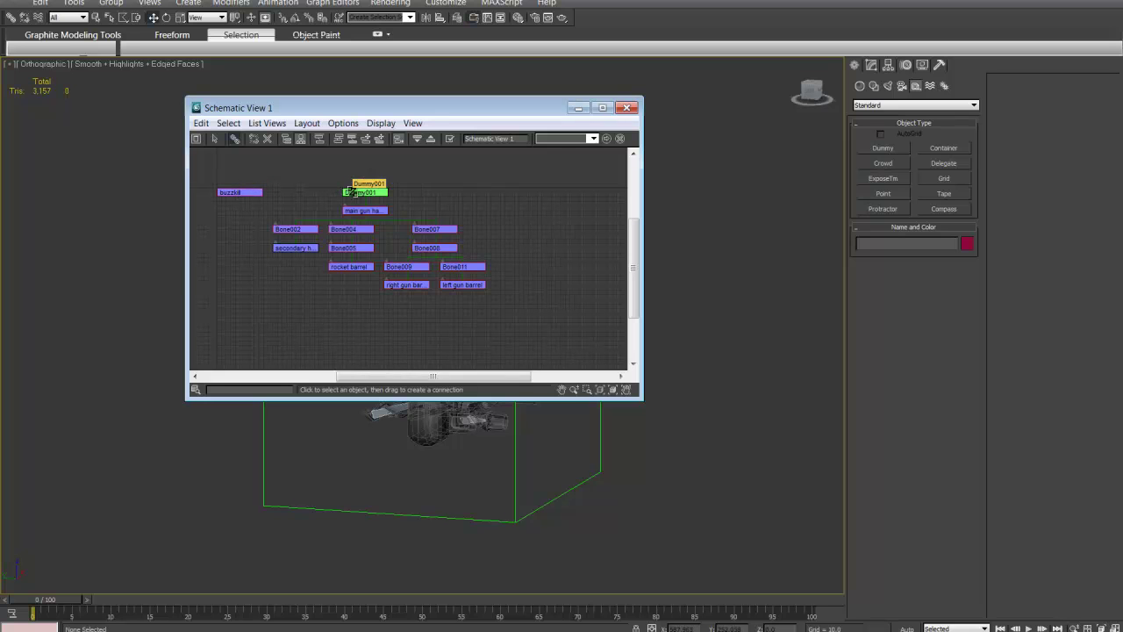
{"action": "left_click_drag", "start_coordinate": [238, 191], "coordinate": [351, 191]}
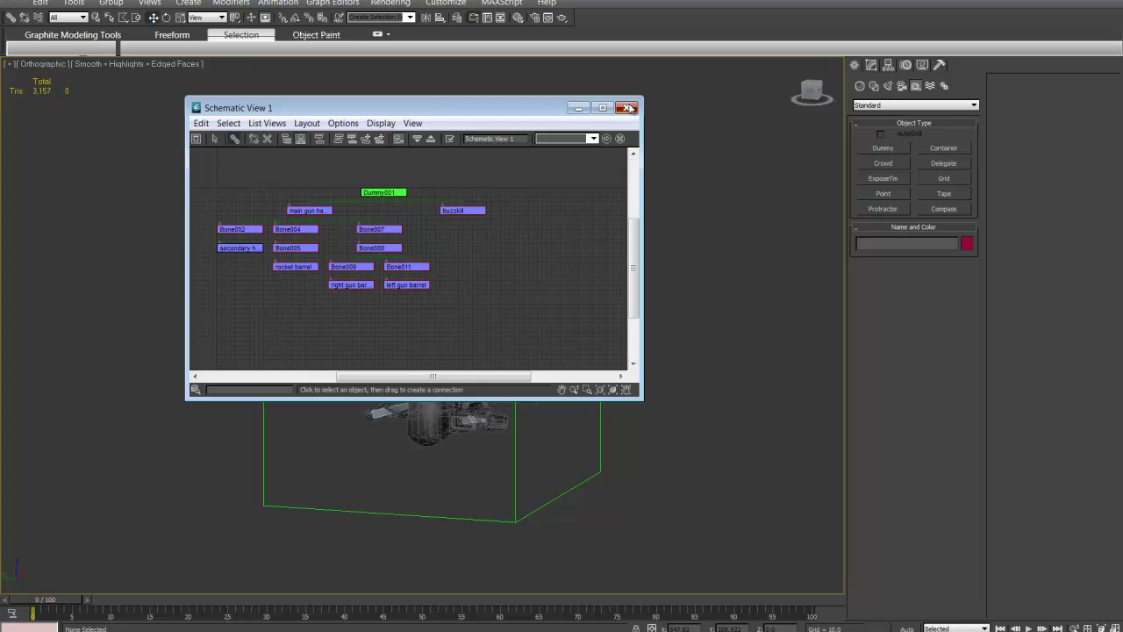
{"action": "left_click", "coordinate": [628, 107]}
Step: Select the buzzkill robot model inside the dummy box
{"action": "middle_click_drag", "start_coordinate": [506, 327], "coordinate": [430, 343], "text": "alt"}
{"action": "left_click", "coordinate": [322, 451]}
{"action": "scroll", "coordinate": [471, 320], "scroll_direction": "down", "scroll_amount": 2}
{"action": "middle_click_drag", "start_coordinate": [687, 285], "coordinate": [664, 271], "text": "alt"}
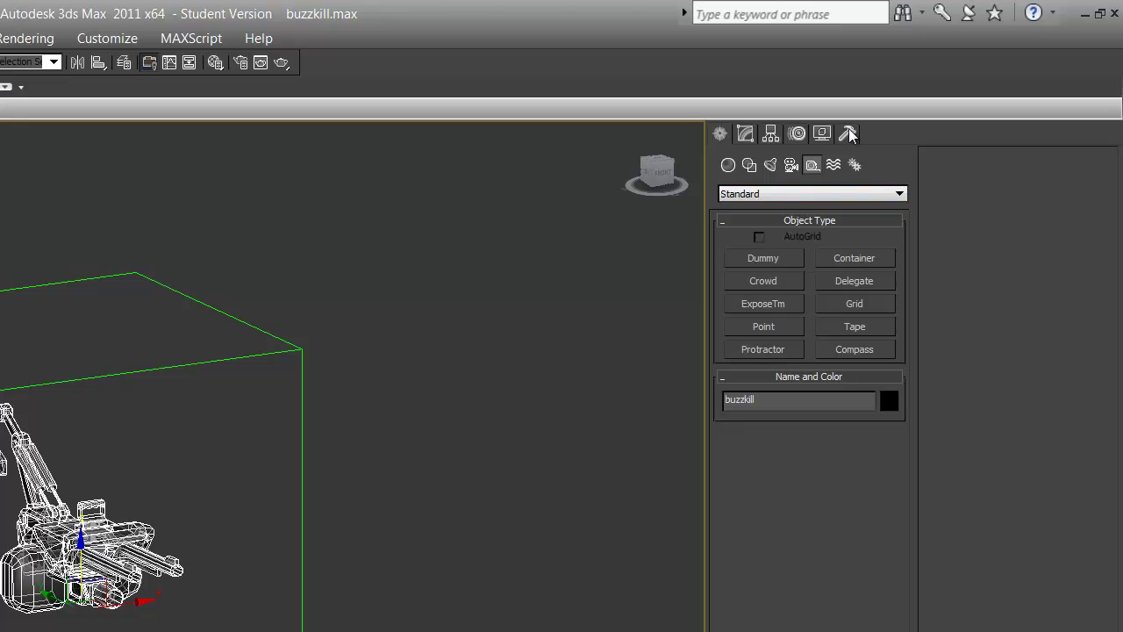
Step: Confirm ActorX appears in the Utilities More... list, closing it without opening
{"action": "left_click", "coordinate": [848, 132]}
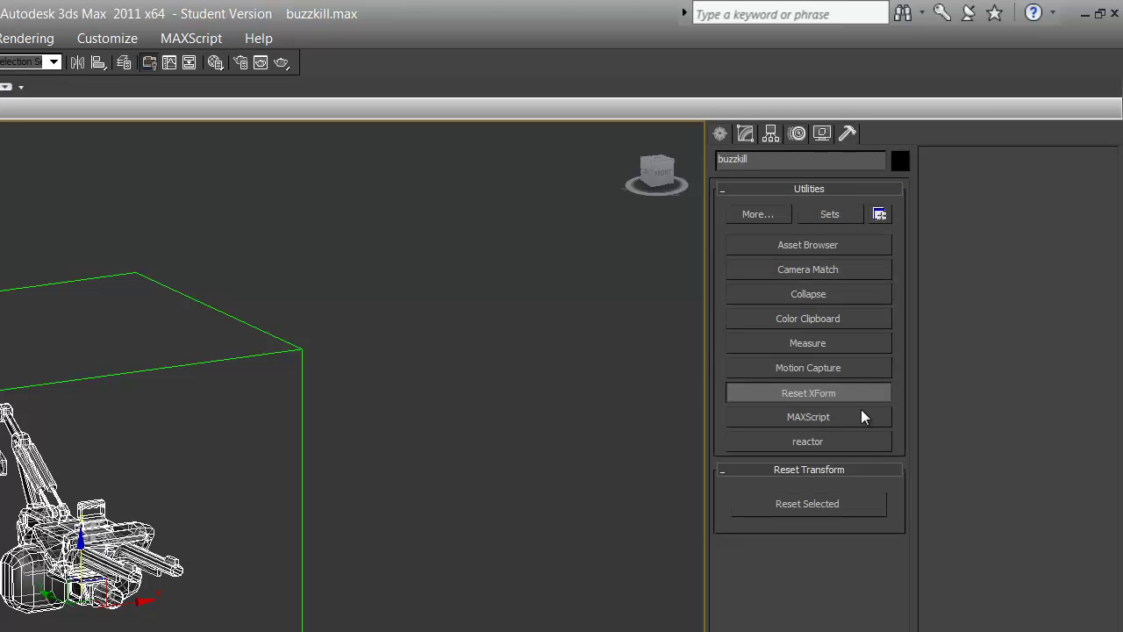
{"action": "left_click", "coordinate": [760, 215]}
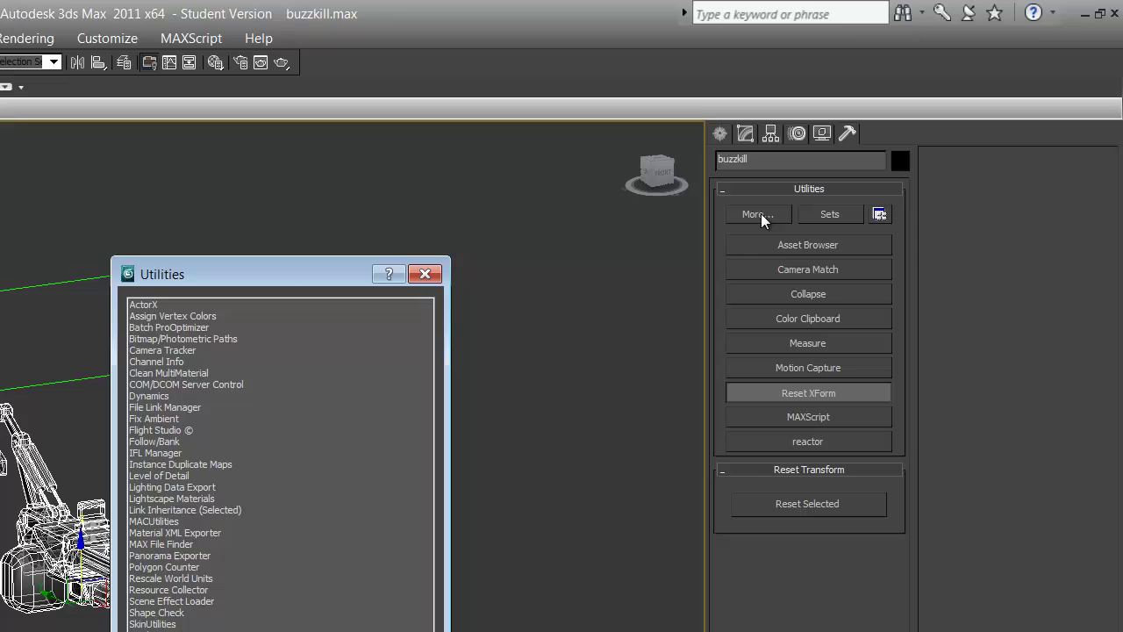
{"action": "left_click", "coordinate": [154, 306]}
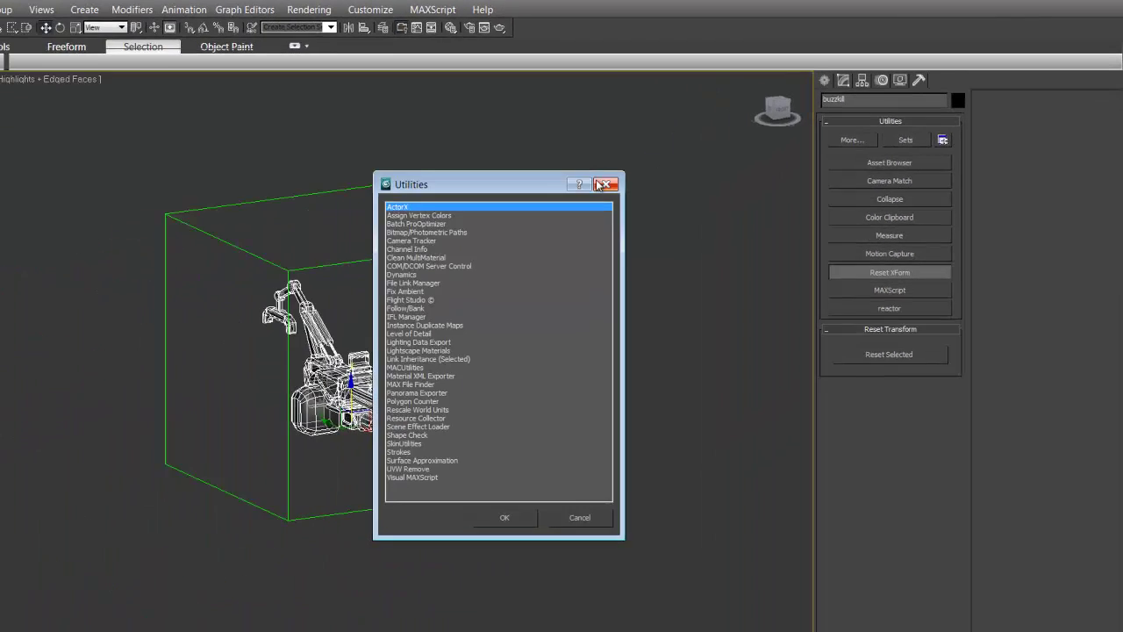
{"action": "left_click", "coordinate": [424, 274]}
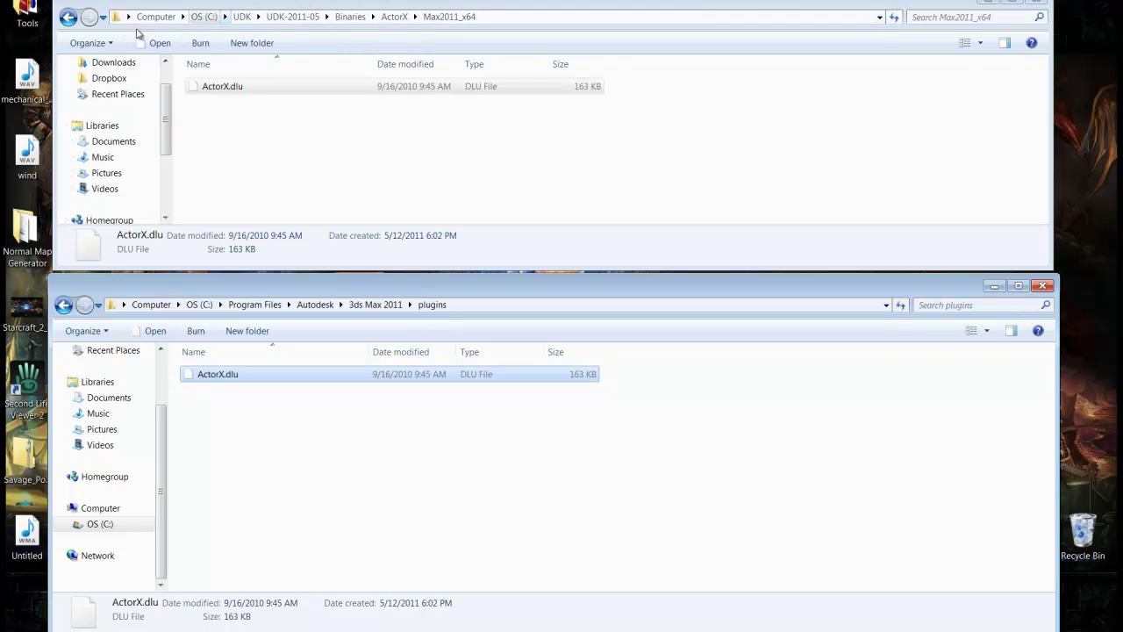
{"action": "left_click", "coordinate": [215, 88]}
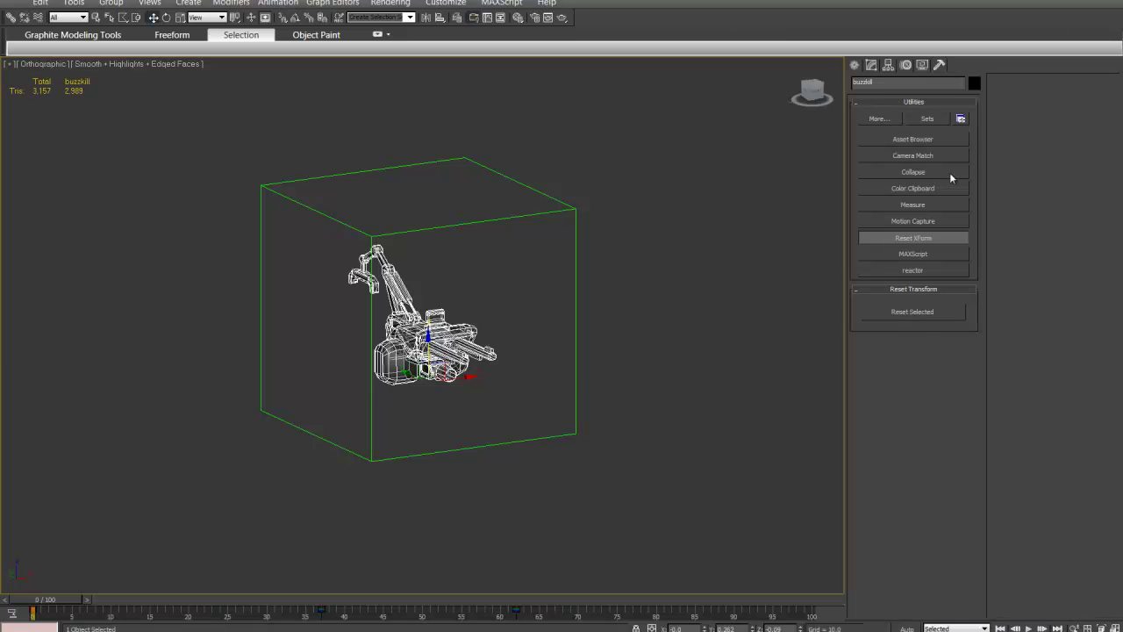
Step: Choose ActorX from the Utilities More... list and confirm with OK
{"action": "left_click", "coordinate": [882, 118]}
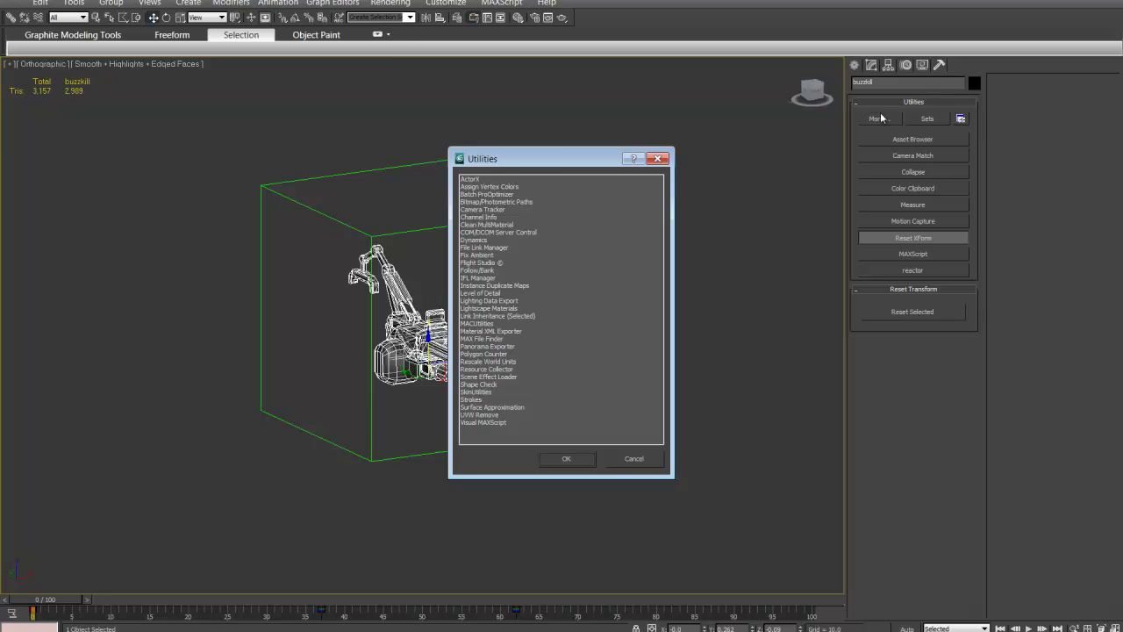
{"action": "left_click", "coordinate": [472, 180]}
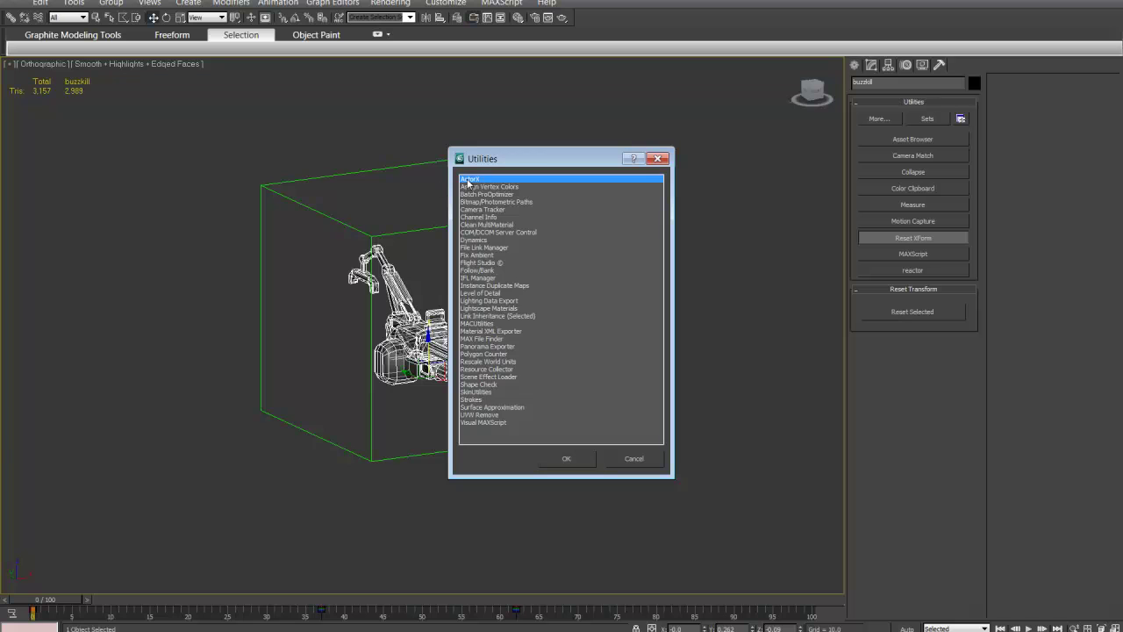
{"action": "left_click", "coordinate": [587, 458]}
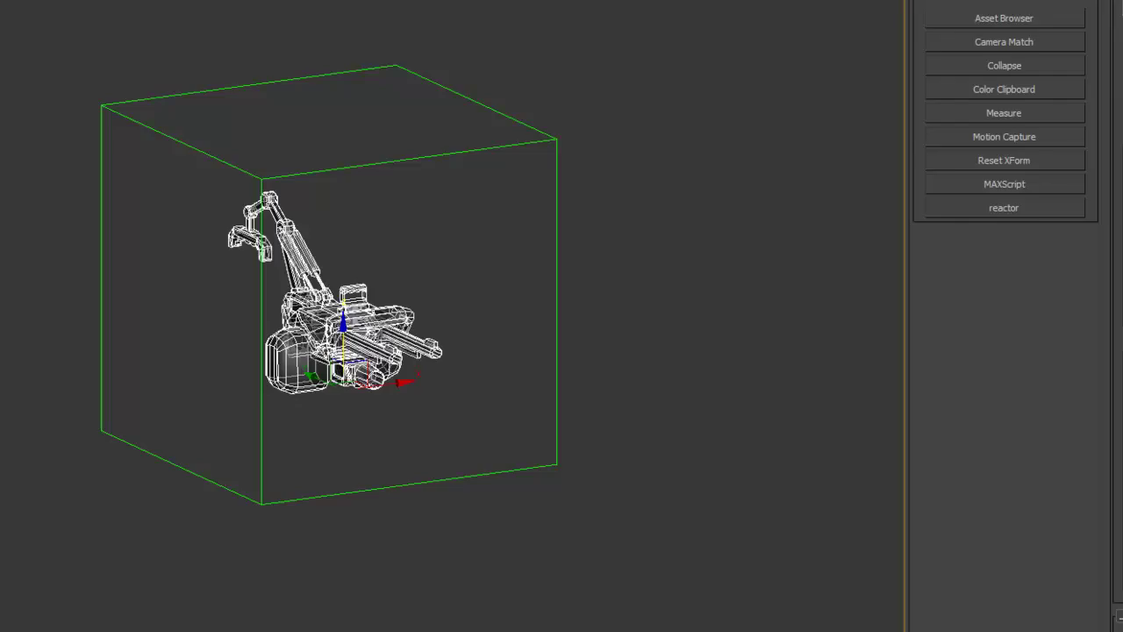
Step: Browse to Desktop > DO NOT USE and use it as the mesh output folder
{"action": "left_click", "coordinate": [1054, 35]}
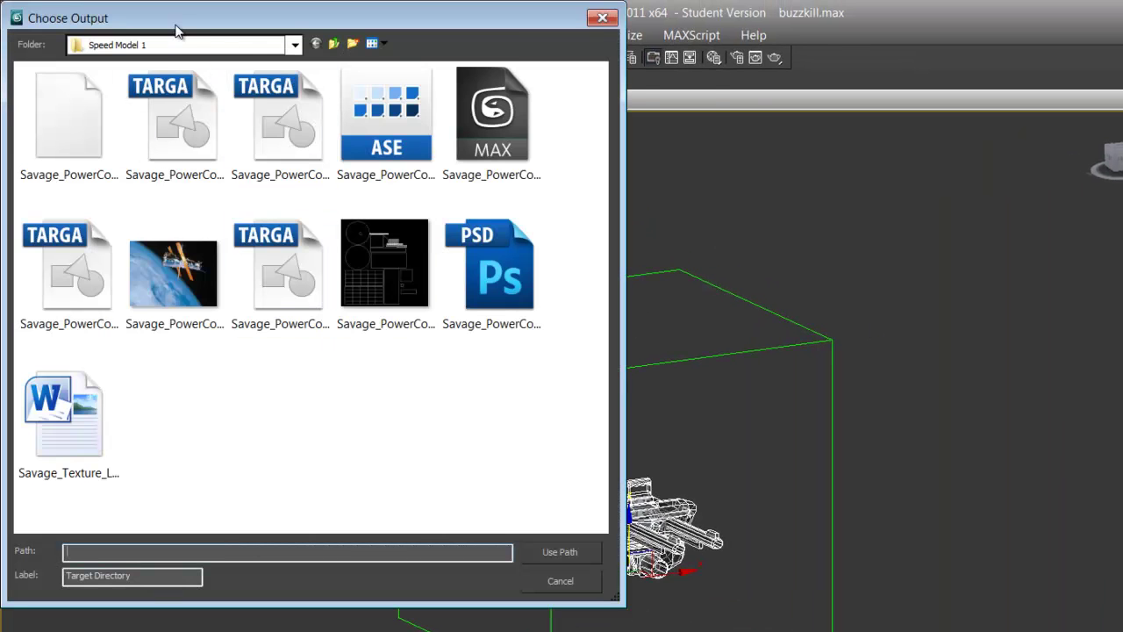
{"action": "left_click_drag", "start_coordinate": [179, 28], "coordinate": [315, 51]}
{"action": "left_click", "coordinate": [429, 68]}
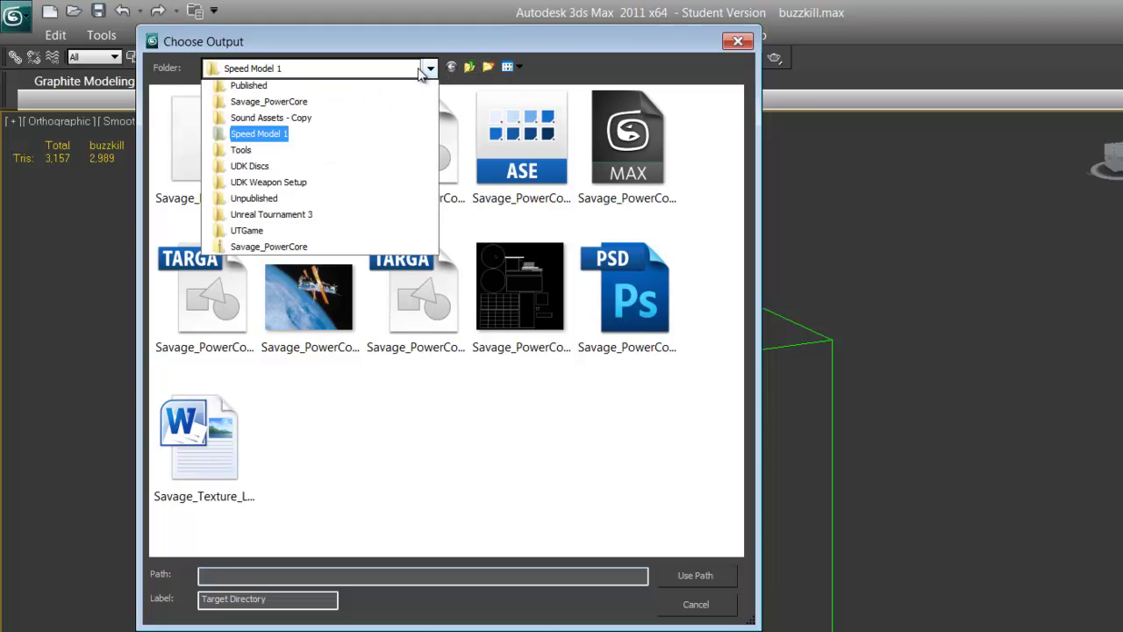
{"action": "left_click", "coordinate": [246, 88]}
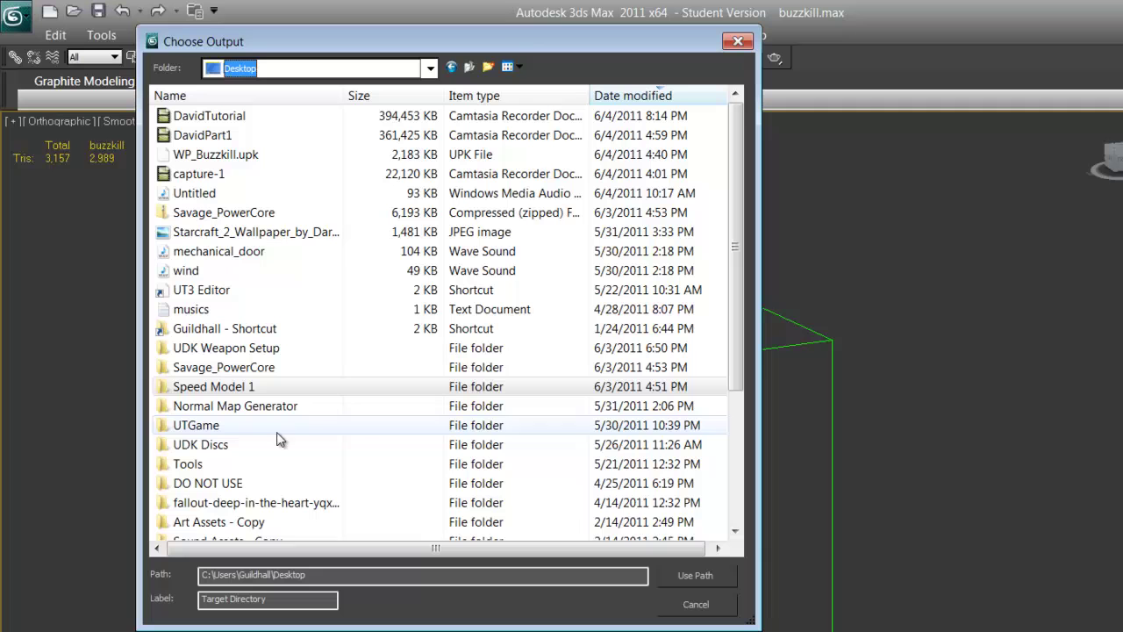
{"action": "left_click", "coordinate": [269, 509]}
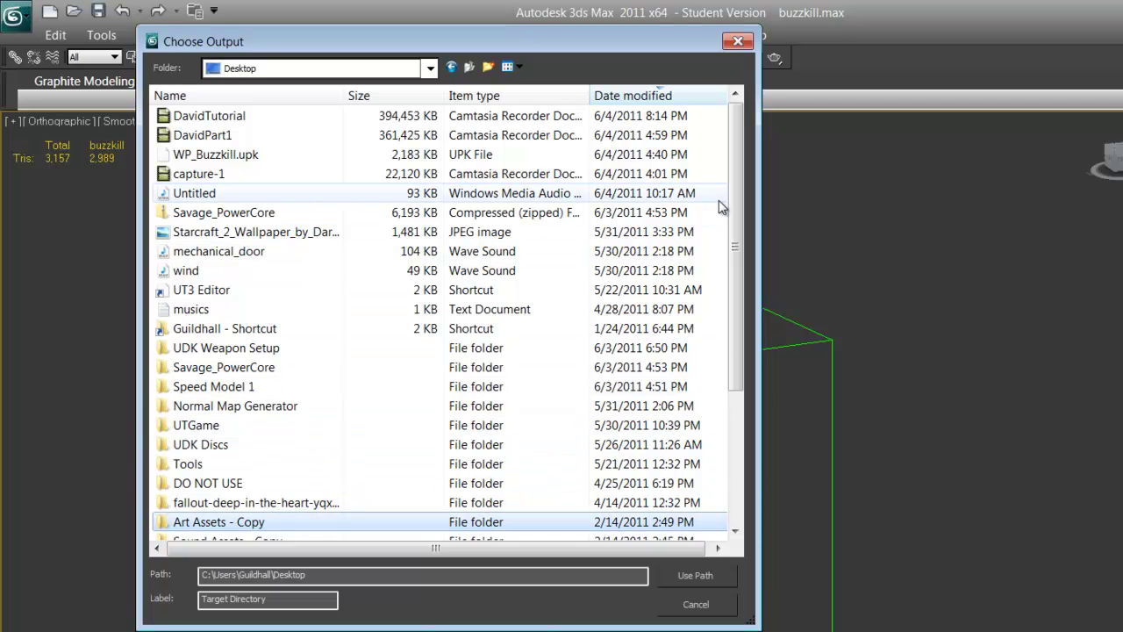
{"action": "left_click_drag", "start_coordinate": [733, 213], "coordinate": [720, 356]}
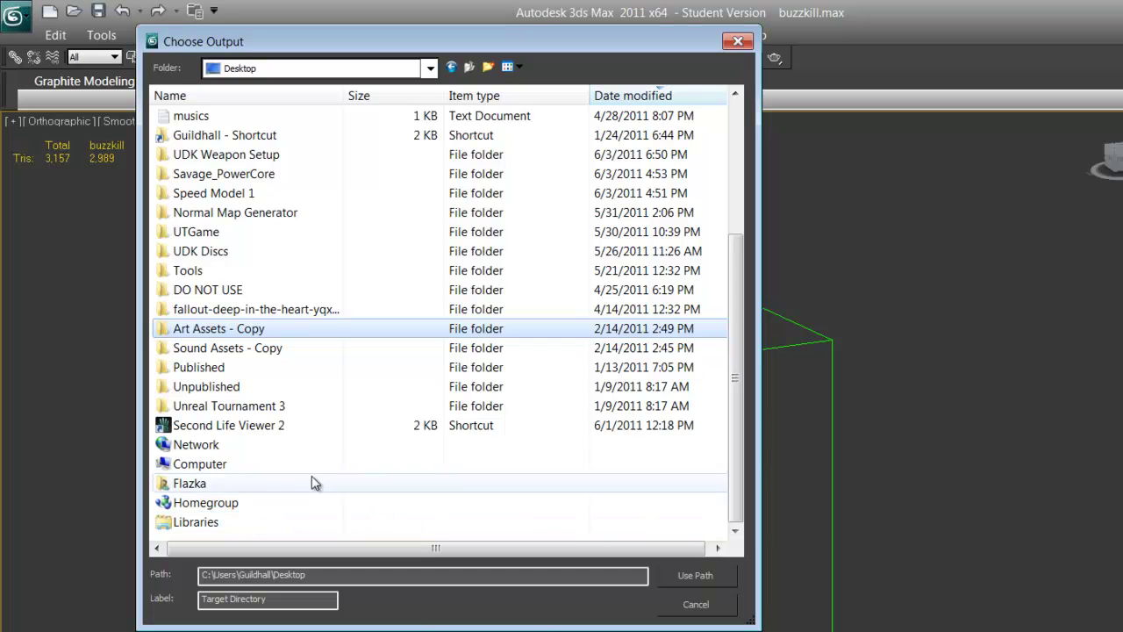
{"action": "left_click", "coordinate": [266, 481]}
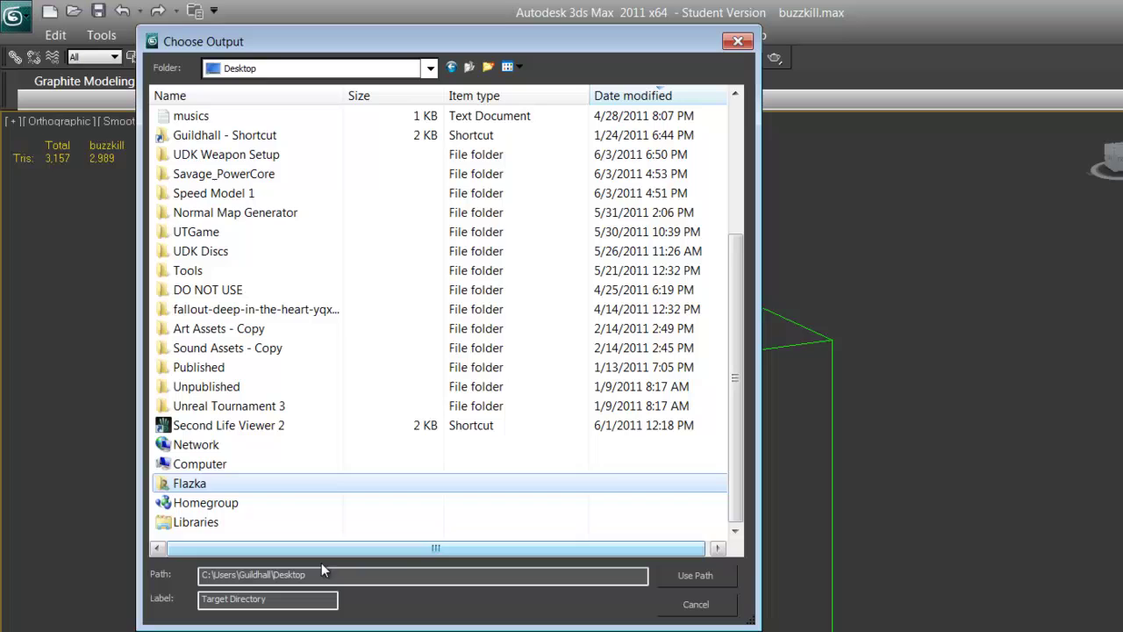
{"action": "left_click", "coordinate": [677, 578]}
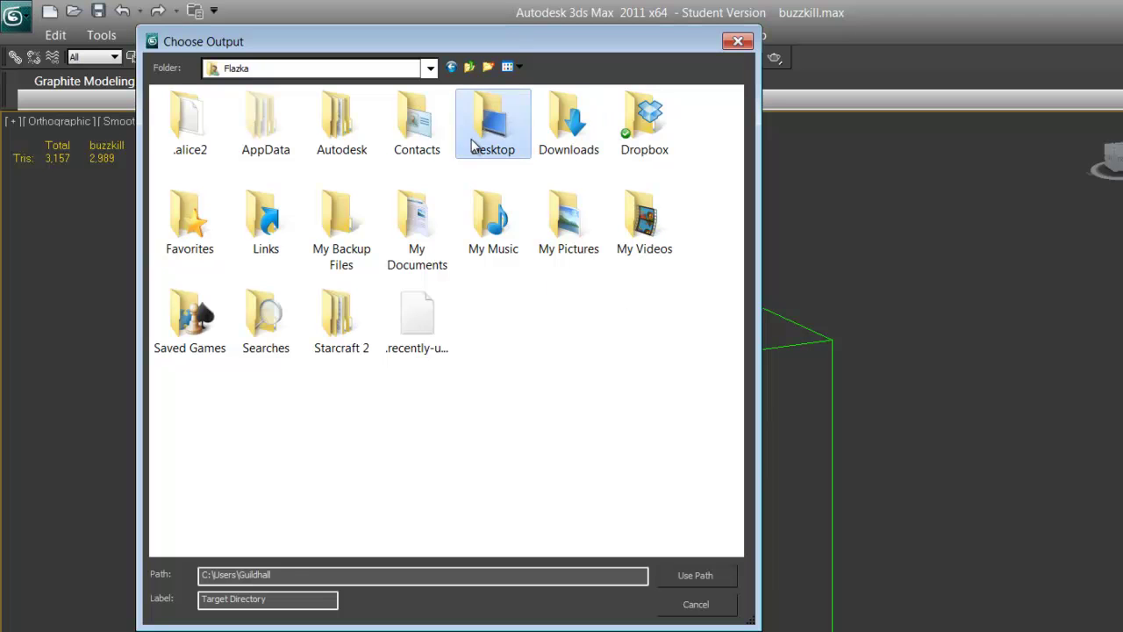
{"action": "double_click", "coordinate": [471, 138]}
{"action": "left_click", "coordinate": [211, 133]}
{"action": "left_click", "coordinate": [678, 573]}
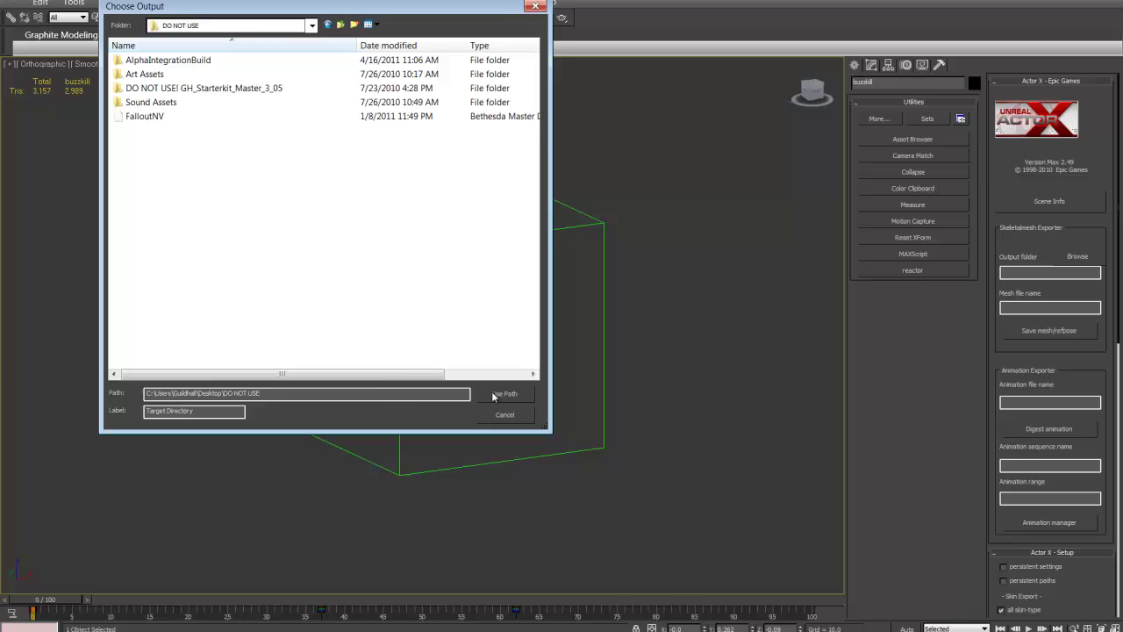
{"action": "left_click", "coordinate": [493, 395]}
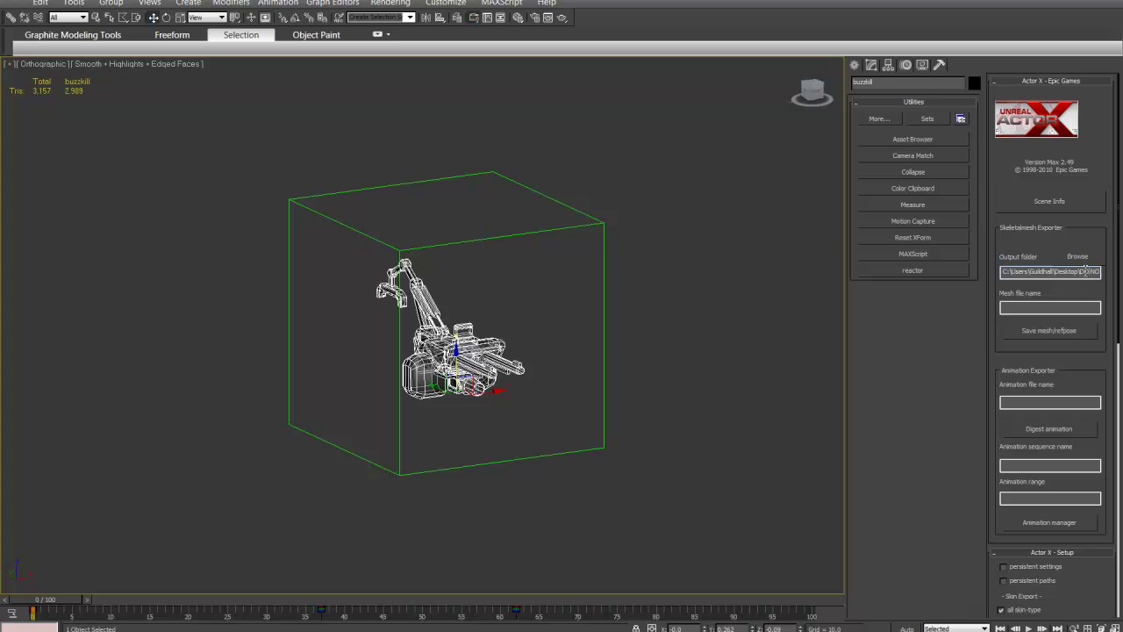
Step: Name the mesh buzzkill and save mesh/refpose as buzzkill.PSK, acknowledging both notices
{"action": "left_click", "coordinate": [1040, 309]}
{"action": "left_click", "coordinate": [1040, 334]}
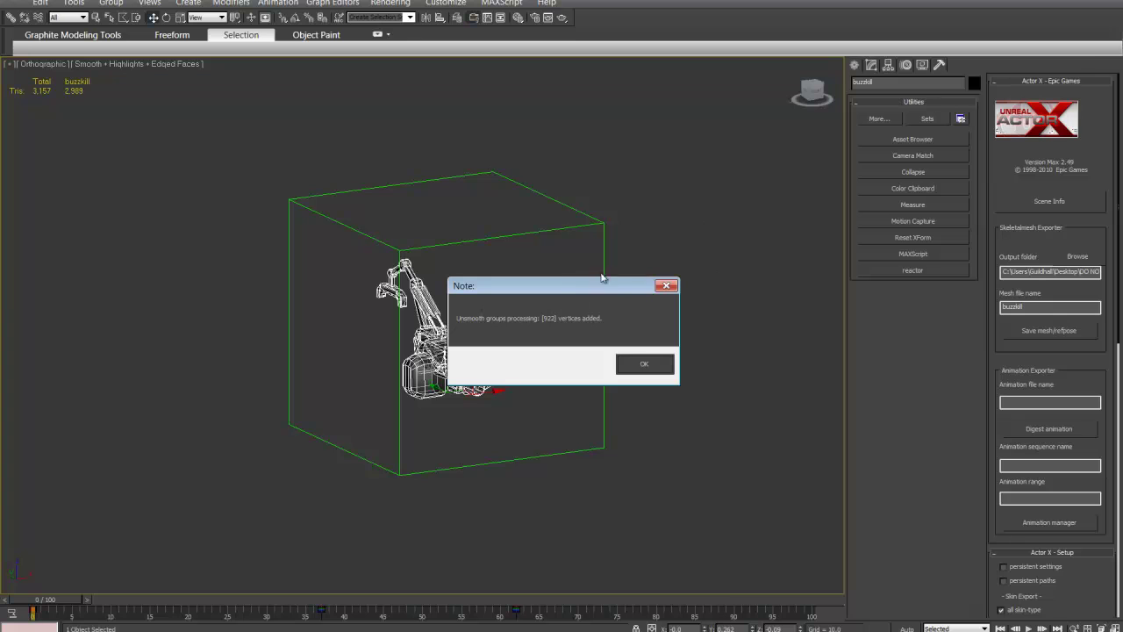
{"action": "left_click_drag", "start_coordinate": [611, 285], "coordinate": [544, 166]}
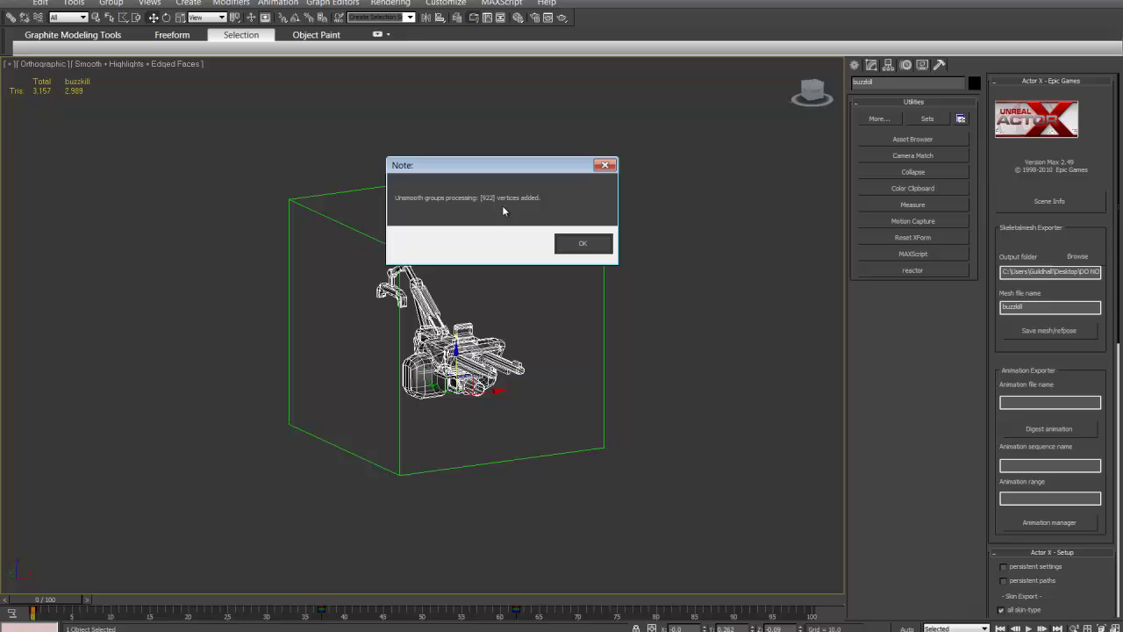
{"action": "left_click", "coordinate": [582, 243]}
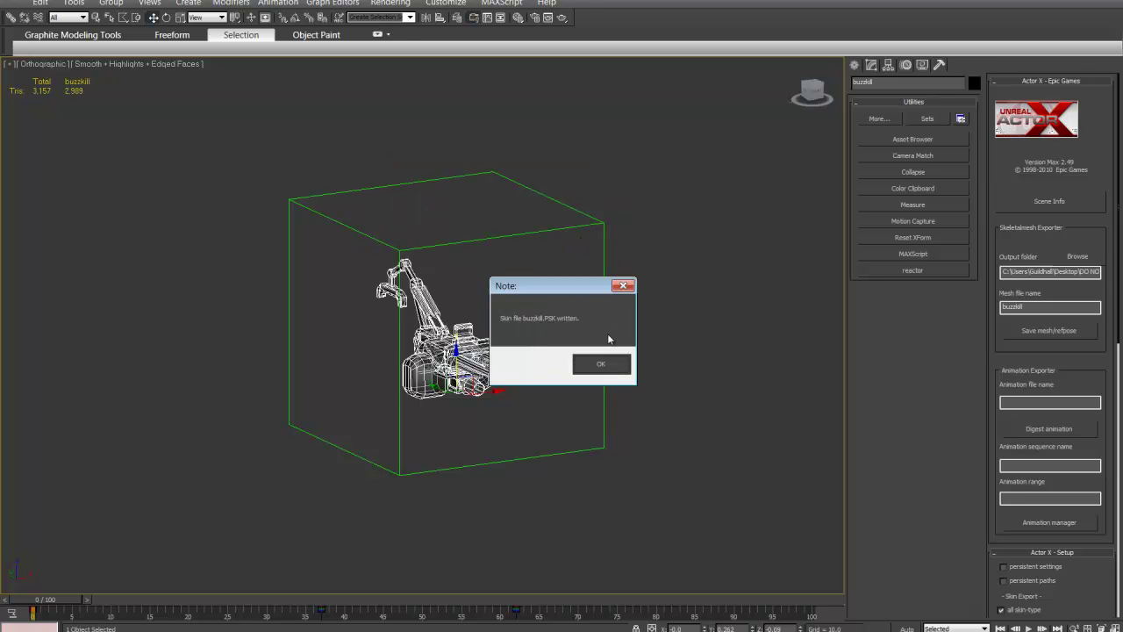
{"action": "left_click", "coordinate": [594, 368]}
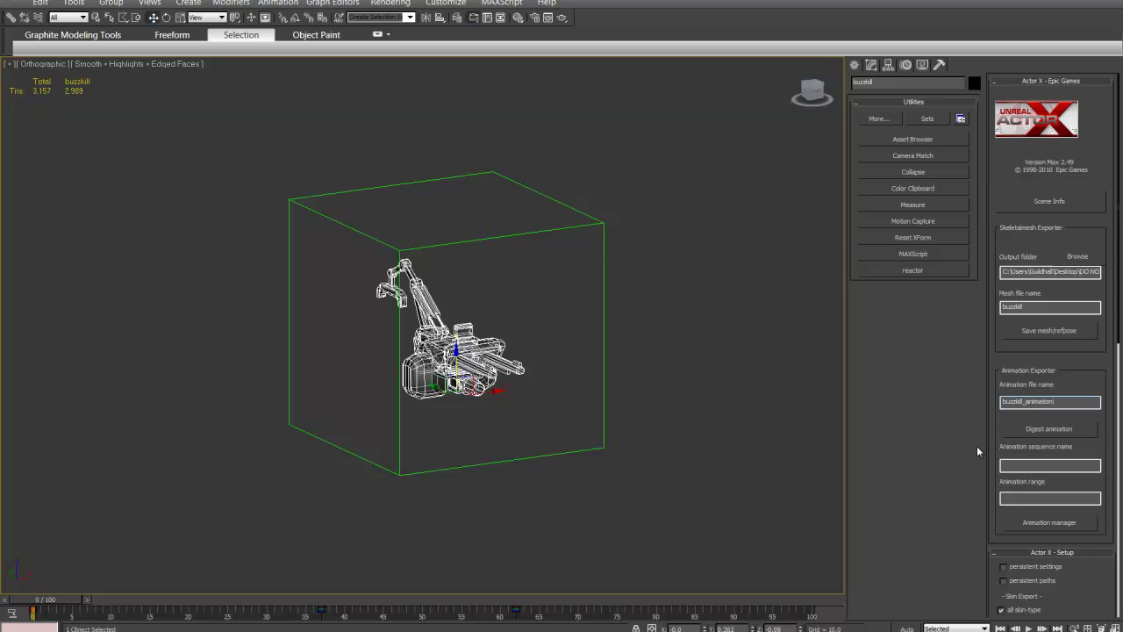
Step: Enter fireing_aniamtion as the animation sequence name
{"action": "left_click", "coordinate": [1043, 466]}
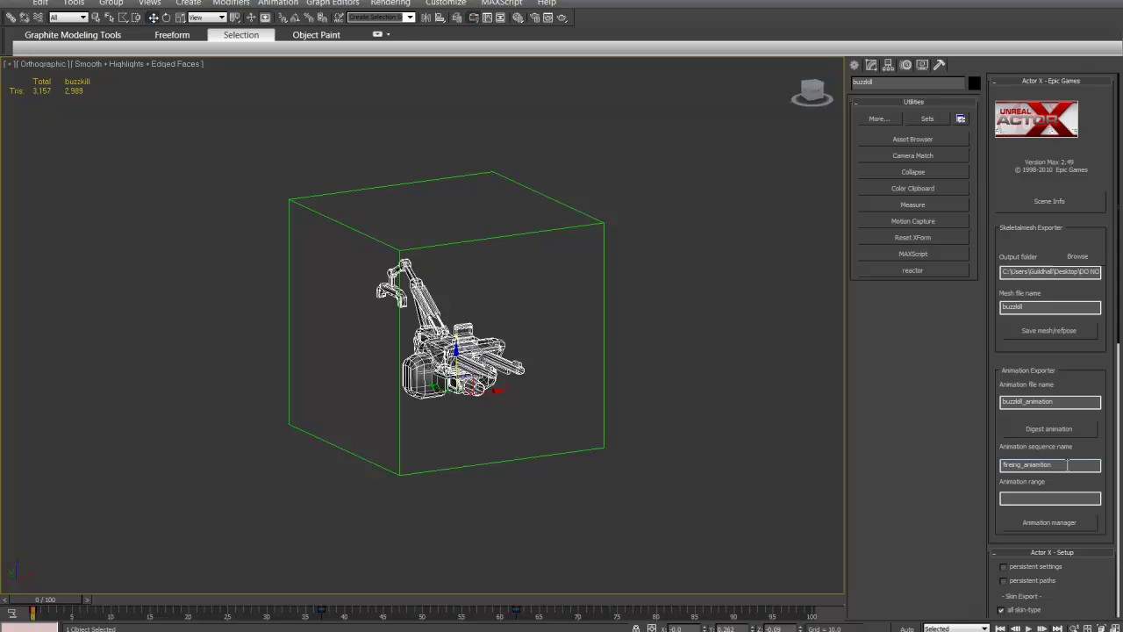
Step: Scrub the firing animation, set animation range 0-62, and digest it (63 frames)
{"action": "left_click", "coordinate": [1044, 498]}
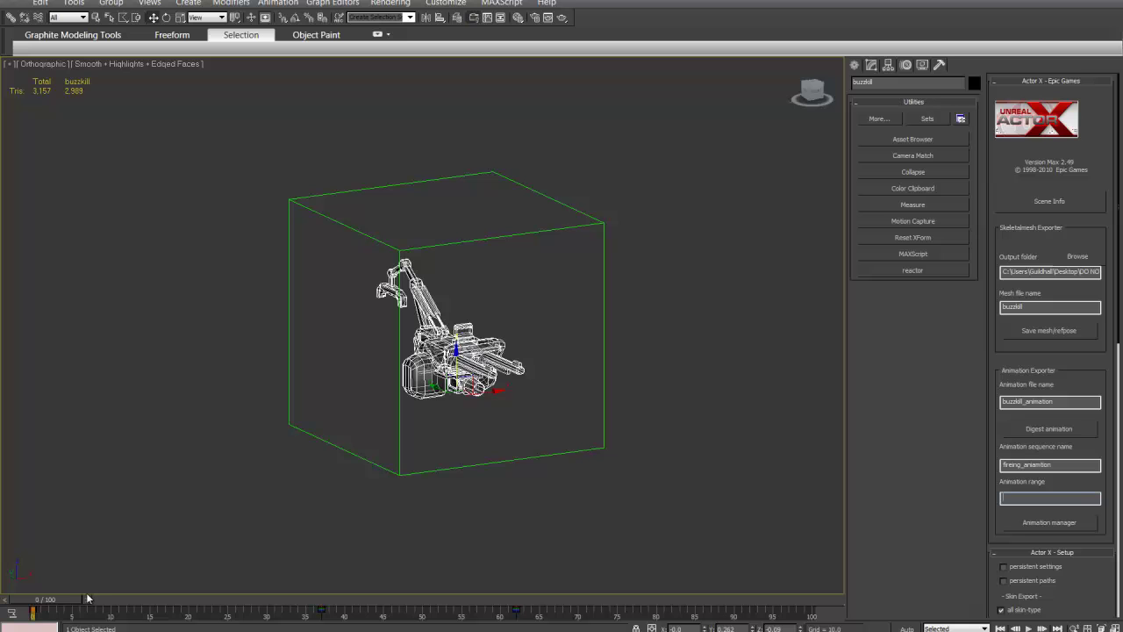
{"action": "left_click_drag", "start_coordinate": [54, 600], "coordinate": [200, 586]}
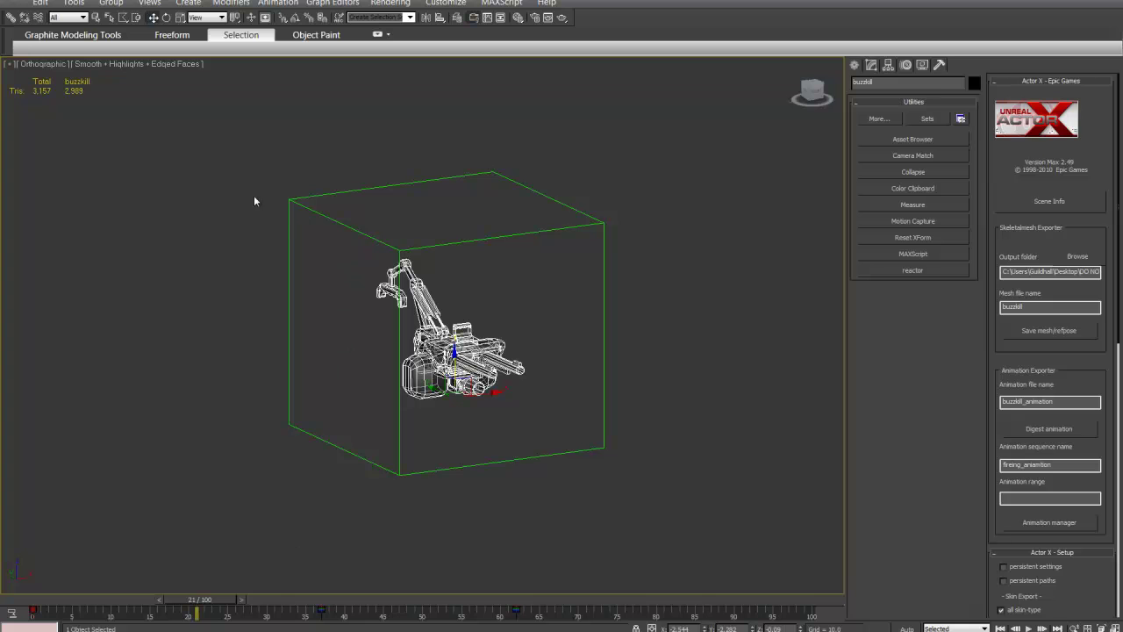
{"action": "left_click_drag", "start_coordinate": [237, 191], "coordinate": [196, 130]}
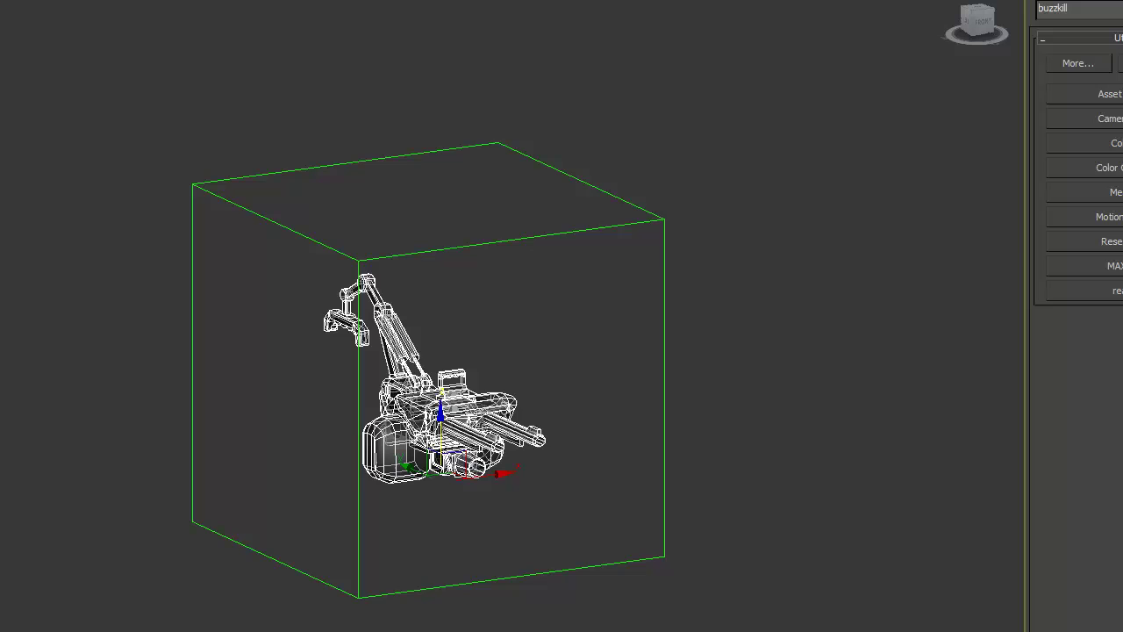
{"action": "left_click_drag", "start_coordinate": [121, 102], "coordinate": [136, 157]}
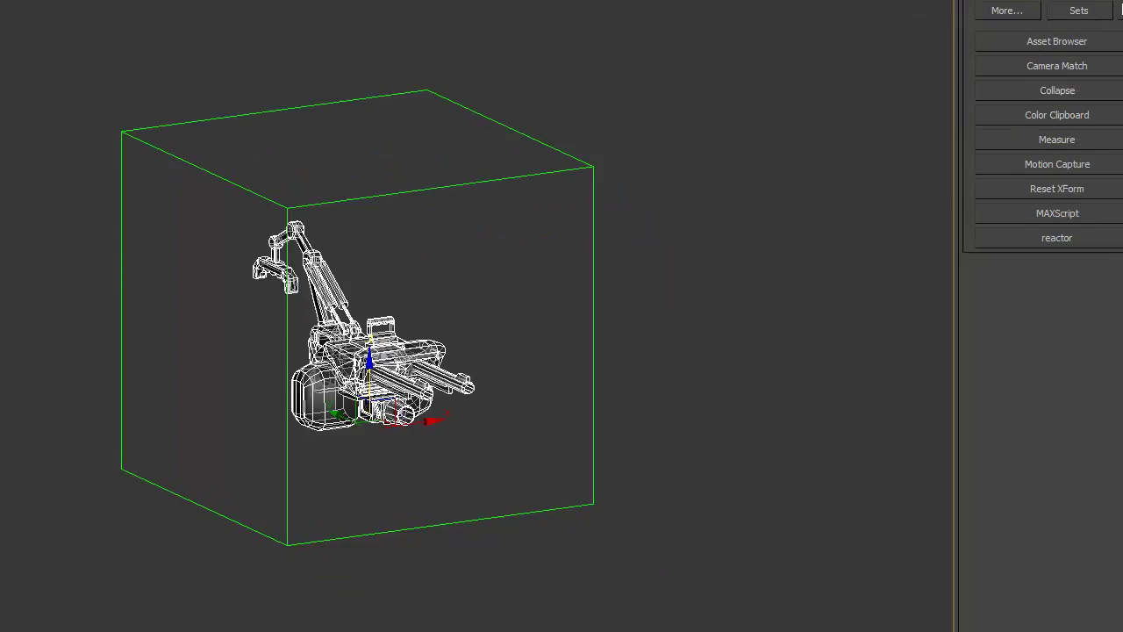
{"action": "left_click", "coordinate": [980, 395]}
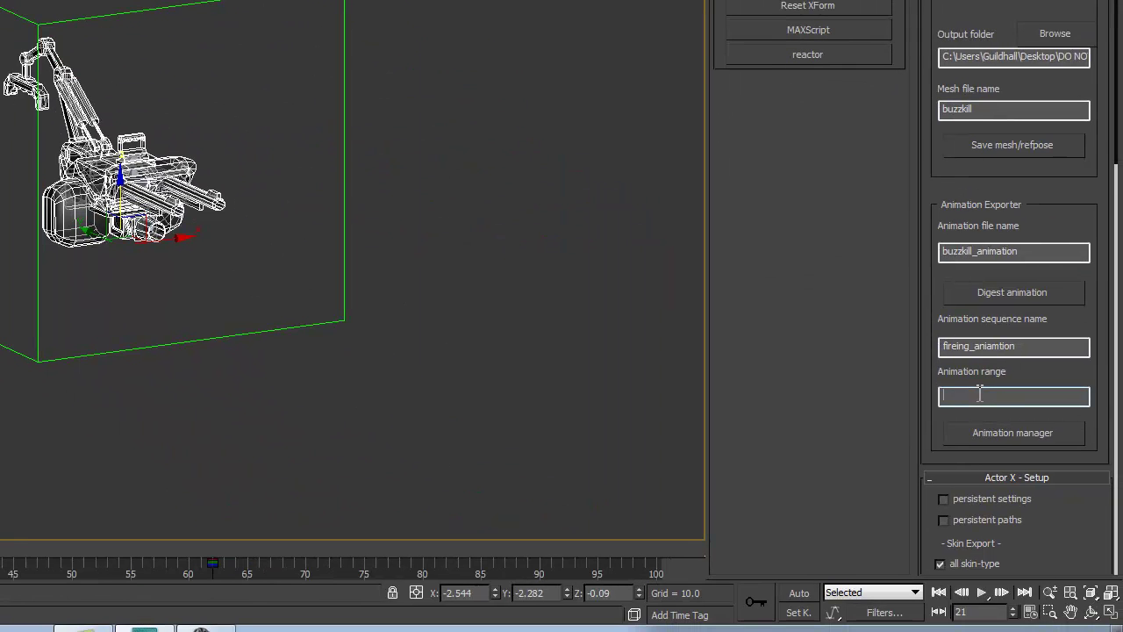
{"action": "type", "text": "0-62"}
{"action": "left_click", "coordinate": [1037, 296]}
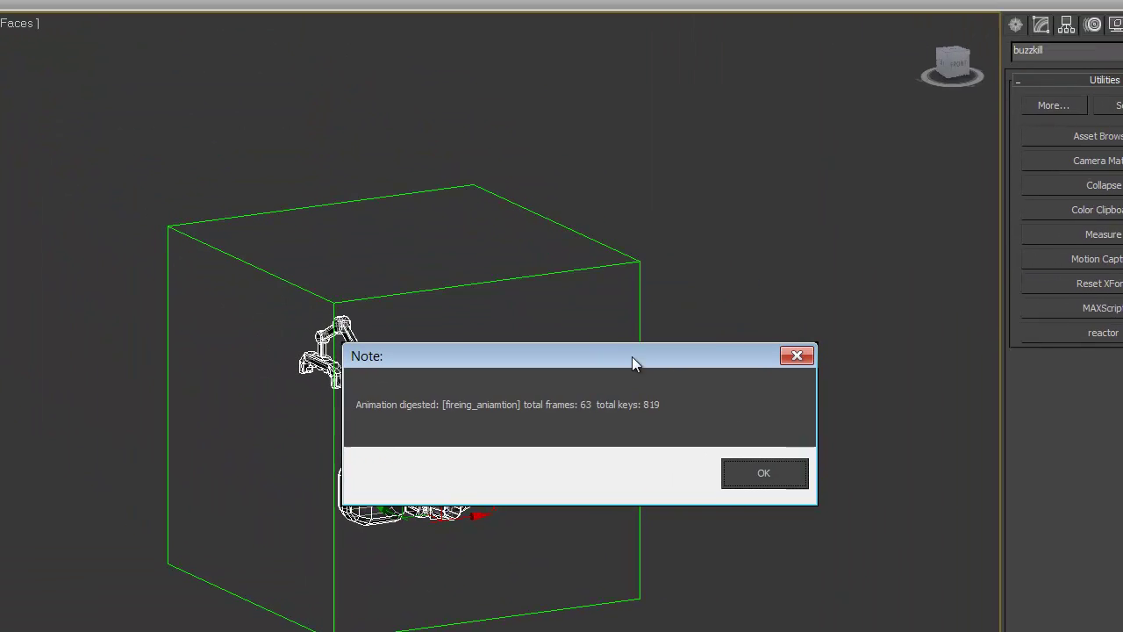
Step: Confirm the digested fireing_aniamtion sequence notice showing 63 frames and 819 keys
{"action": "left_click_drag", "start_coordinate": [538, 267], "coordinate": [522, 187]}
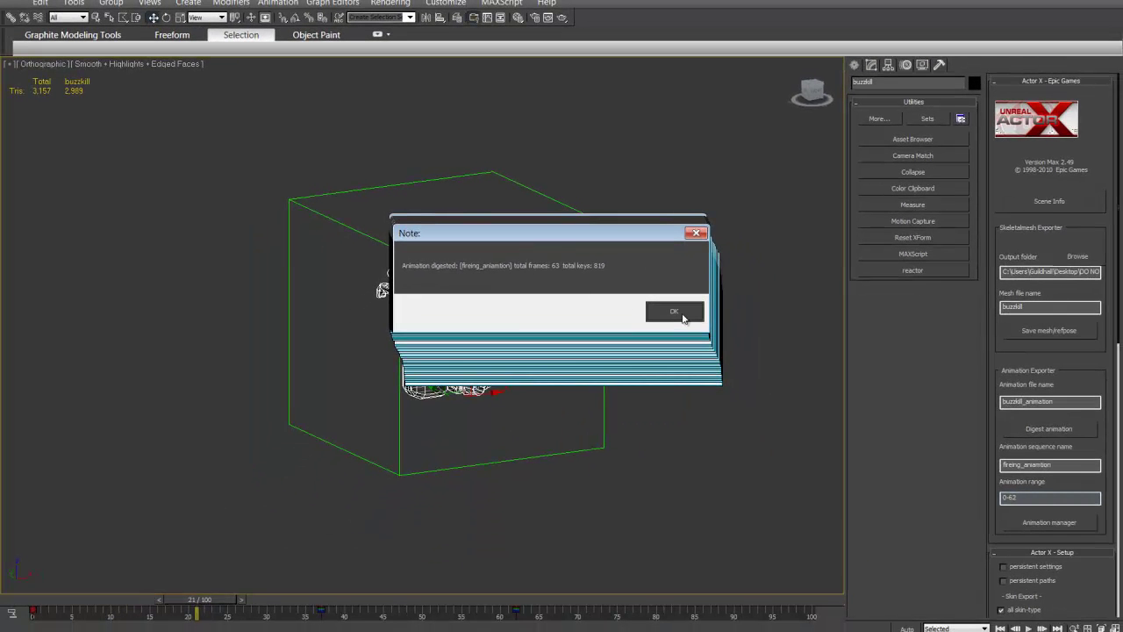
{"action": "left_click", "coordinate": [684, 315]}
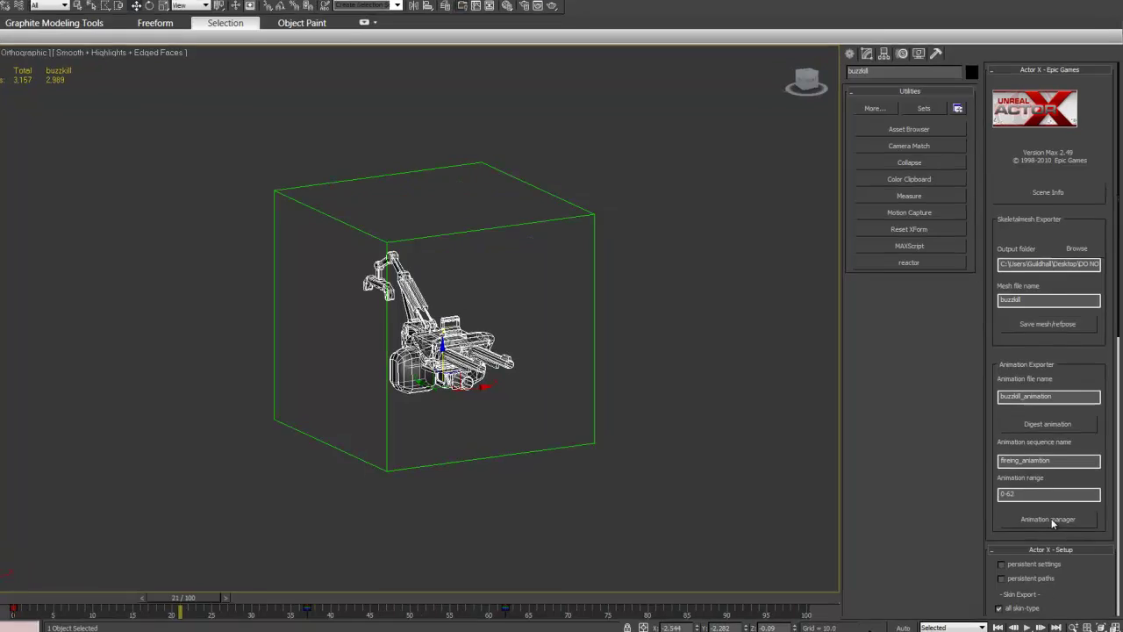
Step: Export the firing sequence from the Animation Manager as buzzkill_animation.PSA (13 bones, 1 sequence)
{"action": "left_click", "coordinate": [1050, 521]}
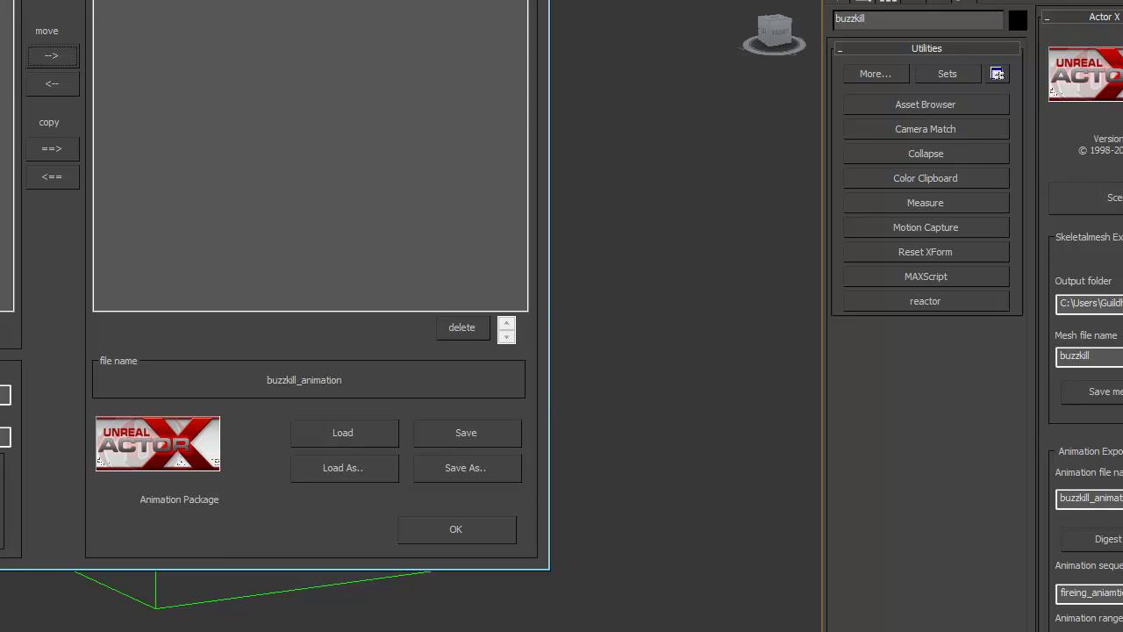
{"action": "left_click", "coordinate": [454, 435]}
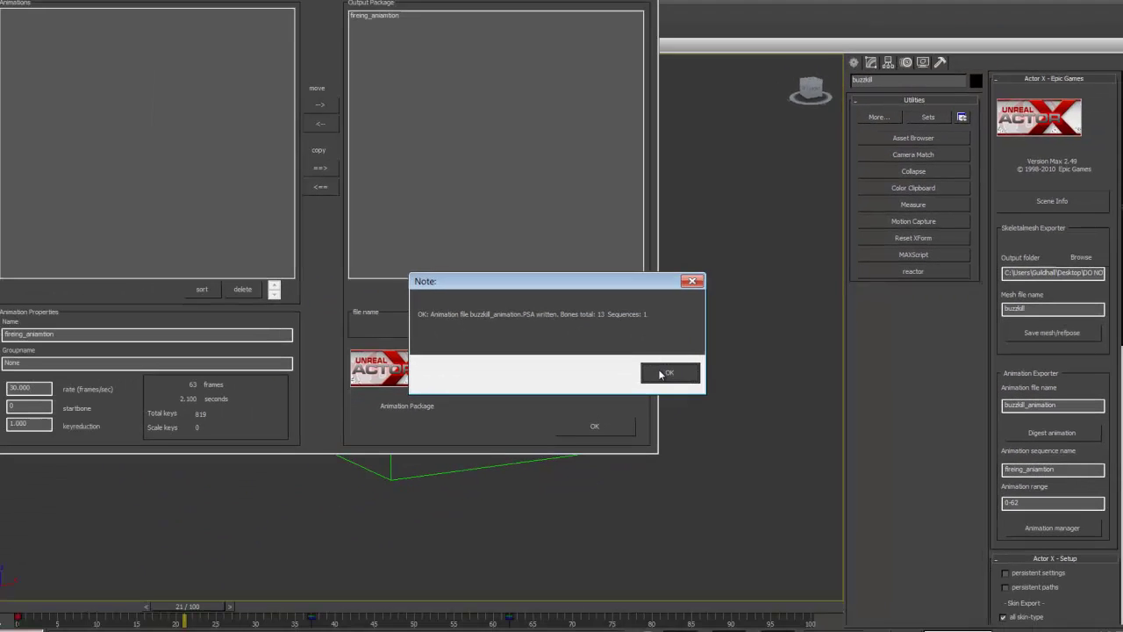
{"action": "left_click", "coordinate": [660, 374]}
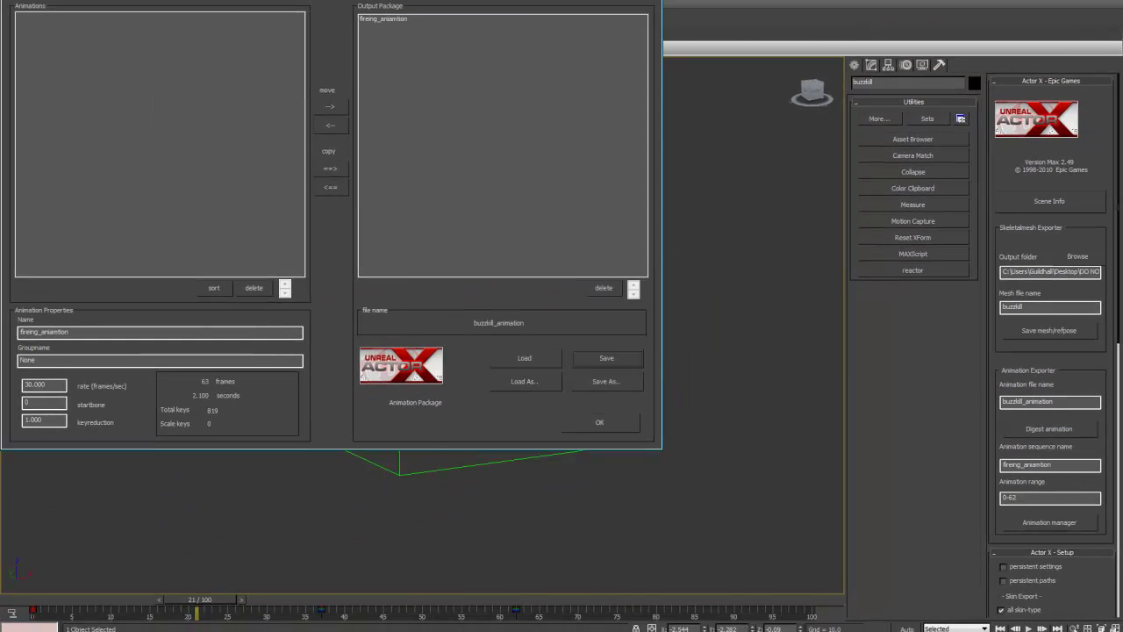
{"action": "left_click", "coordinate": [651, 3]}
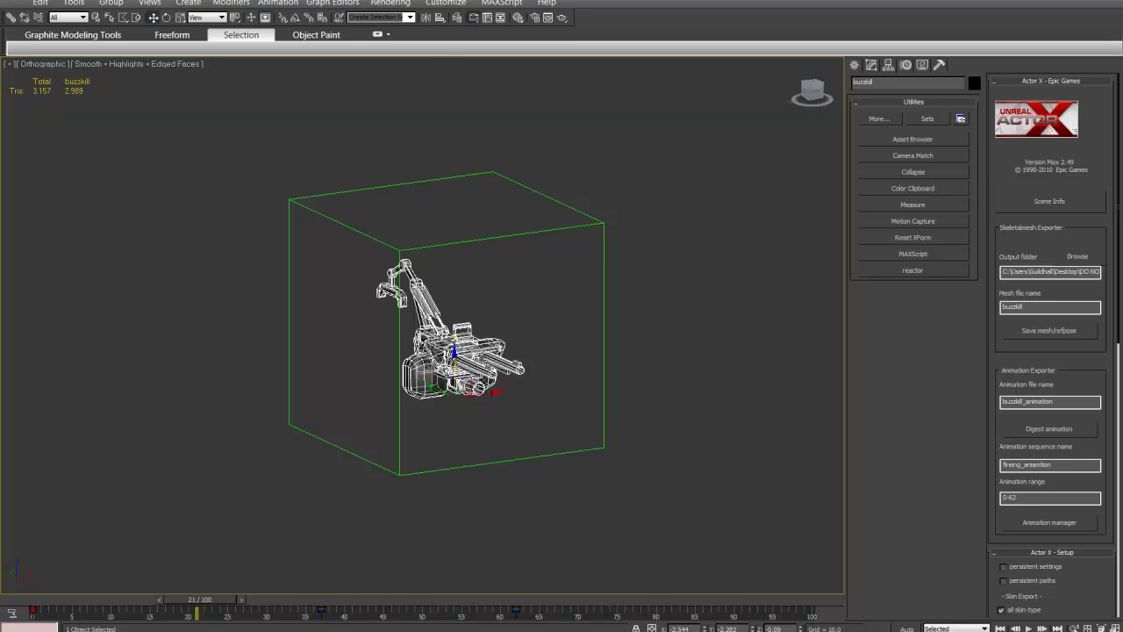
Step: Orbit the viewport to view the buzzkill gun inside Dummy001 from above
{"action": "middle_click_drag", "start_coordinate": [407, 337], "coordinate": [432, 302], "text": "alt"}
{"action": "middle_click_drag", "start_coordinate": [211, 106], "coordinate": [121, 126], "text": "alt"}
{"action": "middle_click_drag", "start_coordinate": [53, 181], "coordinate": [62, 184], "text": "alt"}
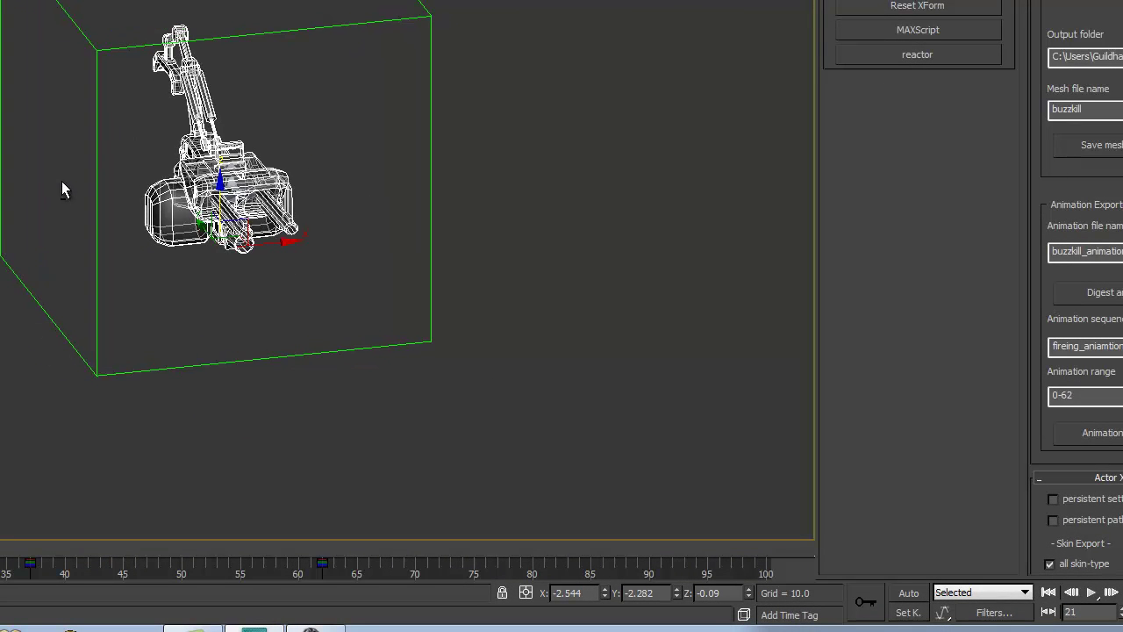